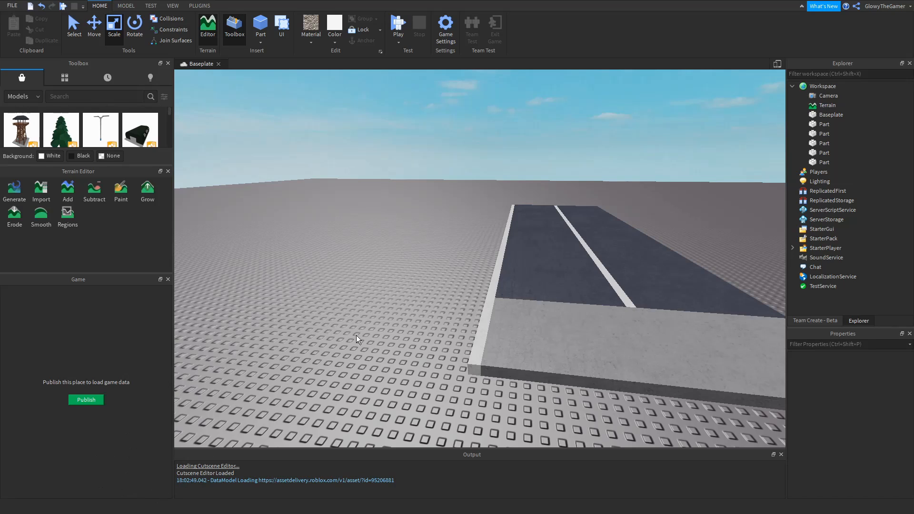
right_click_drag(436, 361, 438, 370)
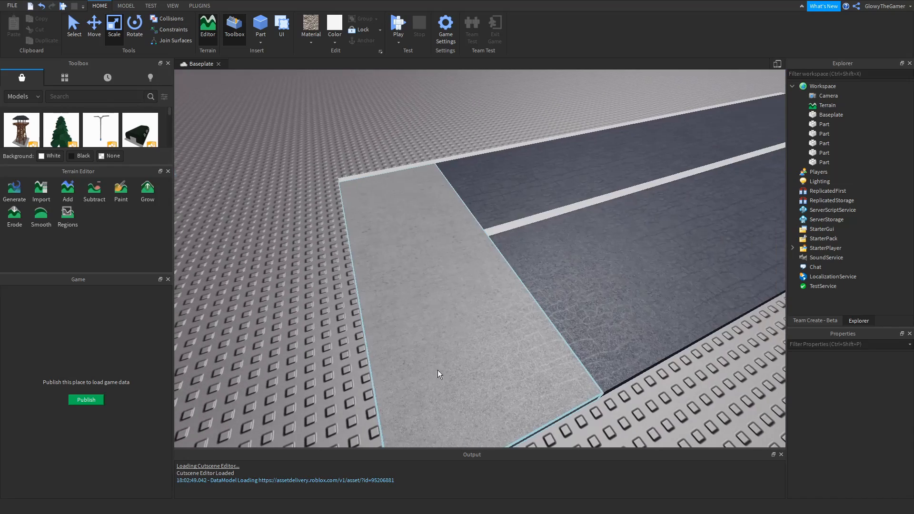
scroll(468, 258, "down", 3)
right_click_drag(465, 258, 462, 258)
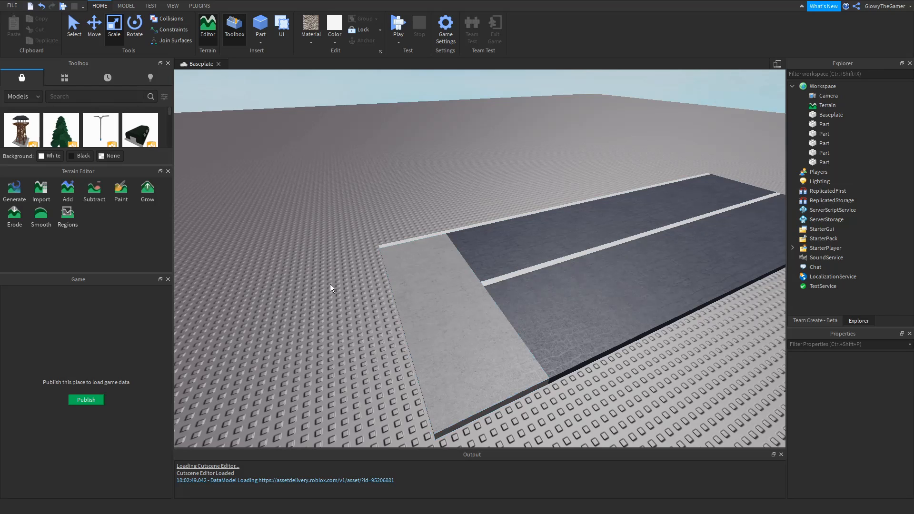
scroll(324, 292, "down", 2)
scroll(321, 295, "down", 1)
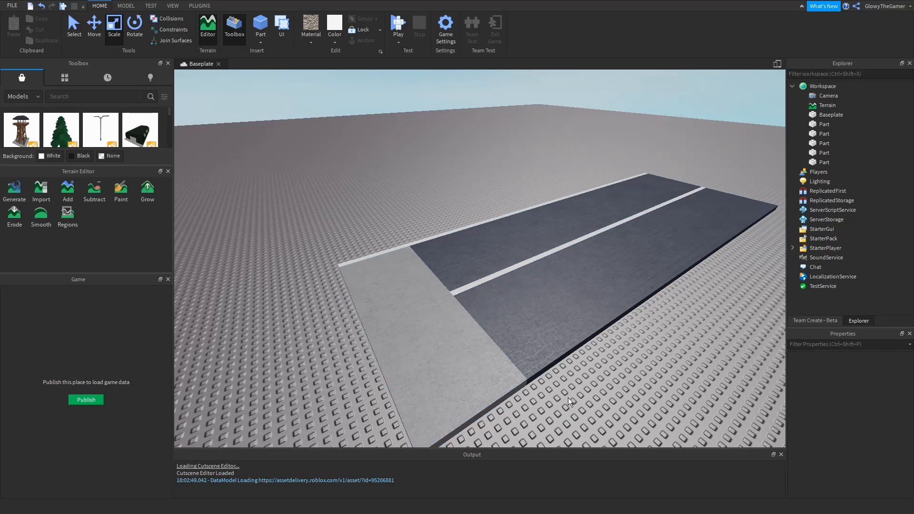
scroll(241, 233, "up", 5)
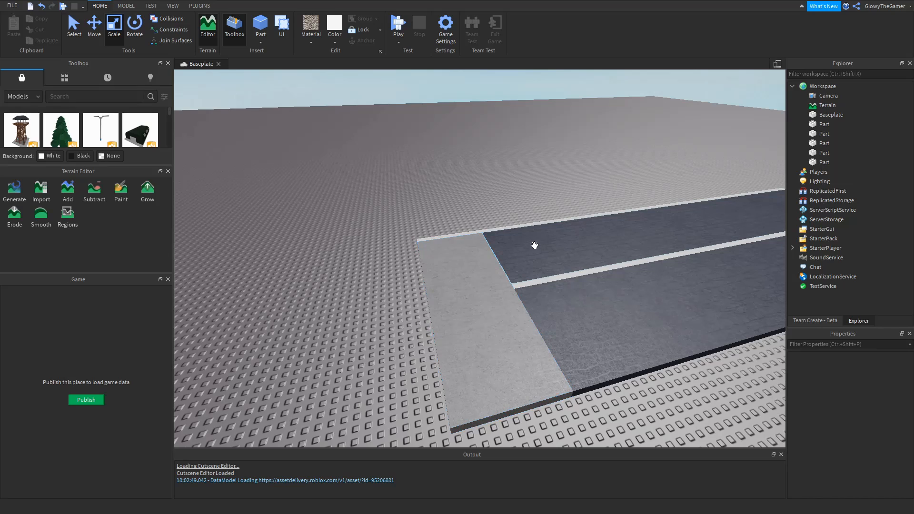
Turn the wide strip beside the road into a grass verge coloured Slime green
left_click(477, 318)
left_click(336, 339)
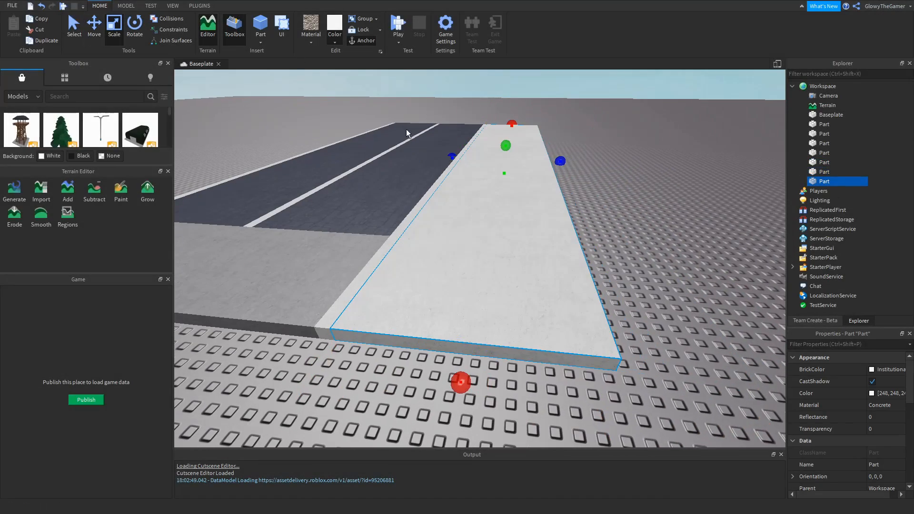
left_click(334, 34)
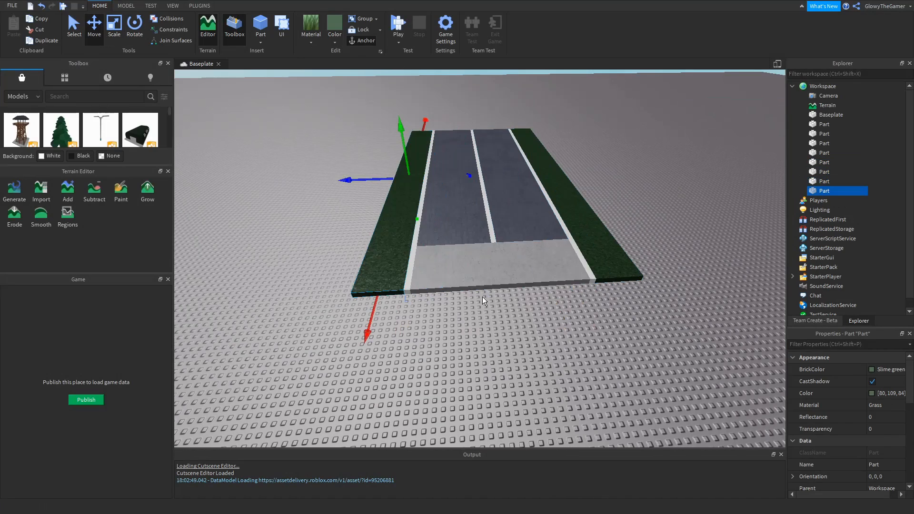
Lengthen the light concrete slab and the white border lines on both sides outward at the front end of the road
left_click(461, 260)
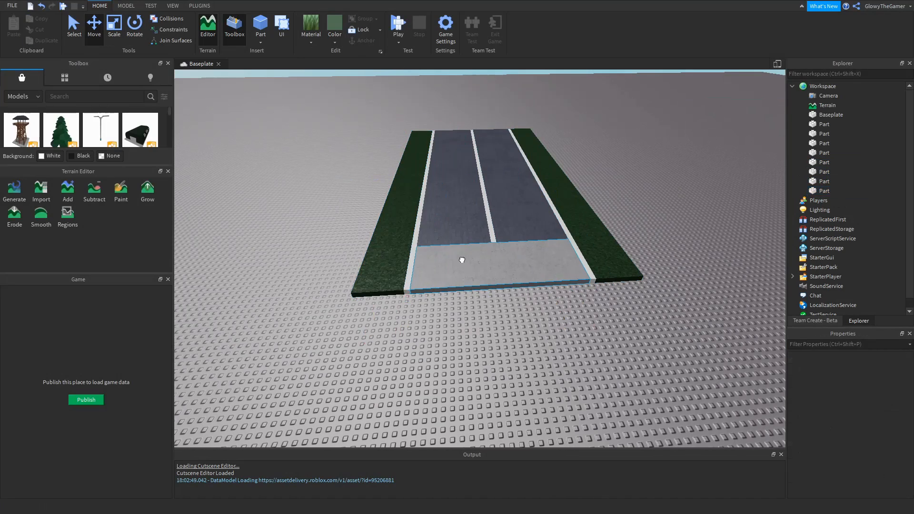
key("ctrl+3")
left_click_drag(495, 288, 502, 309)
left_click(590, 276)
left_click_drag(599, 290, 610, 310)
left_click(401, 315)
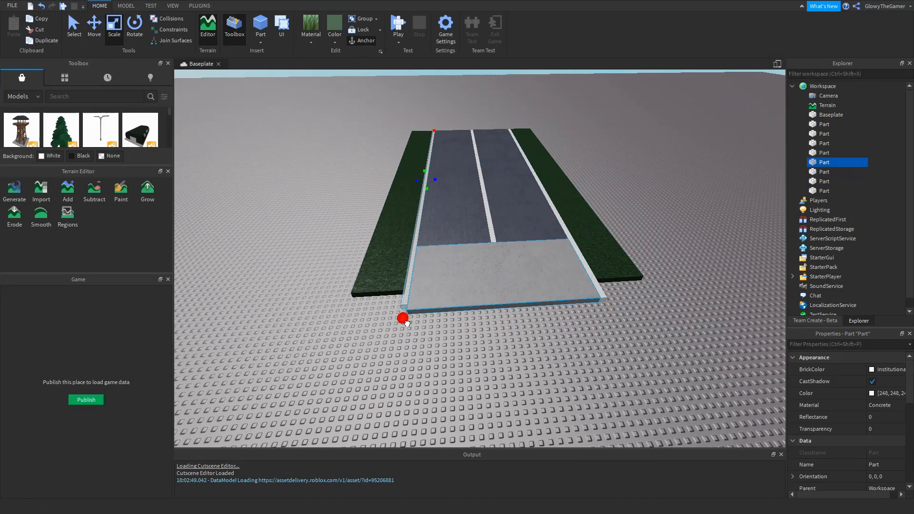
left_click(403, 312)
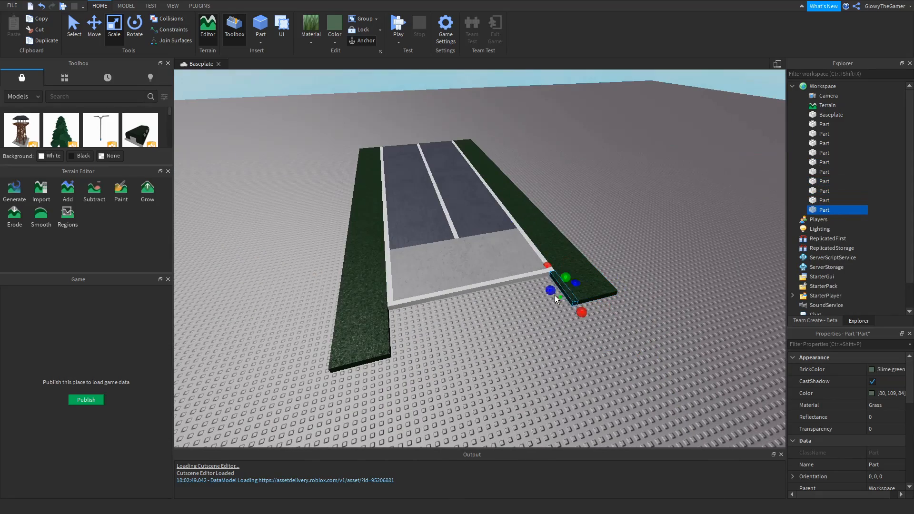
Stretch the small grass piece across the front end of the road and resize the copied grass strip along the side
left_click_drag(550, 290, 376, 322)
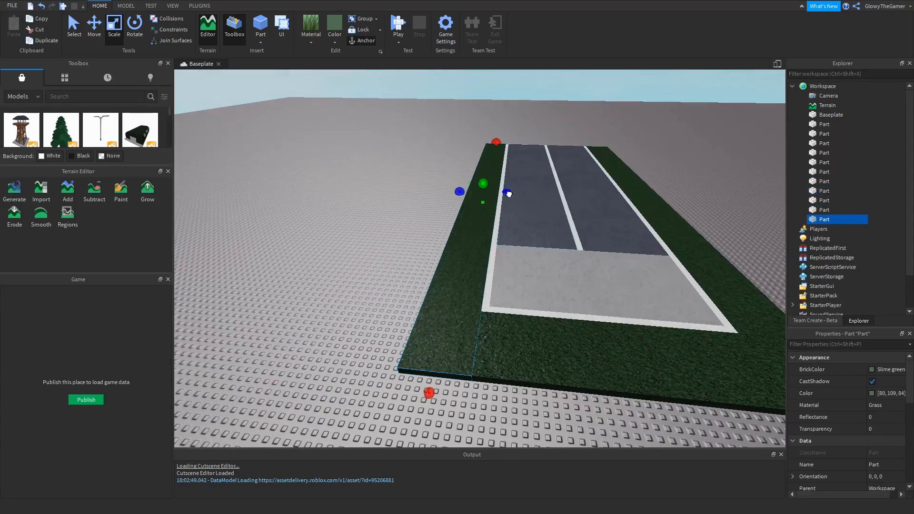
left_click_drag(508, 194, 504, 157)
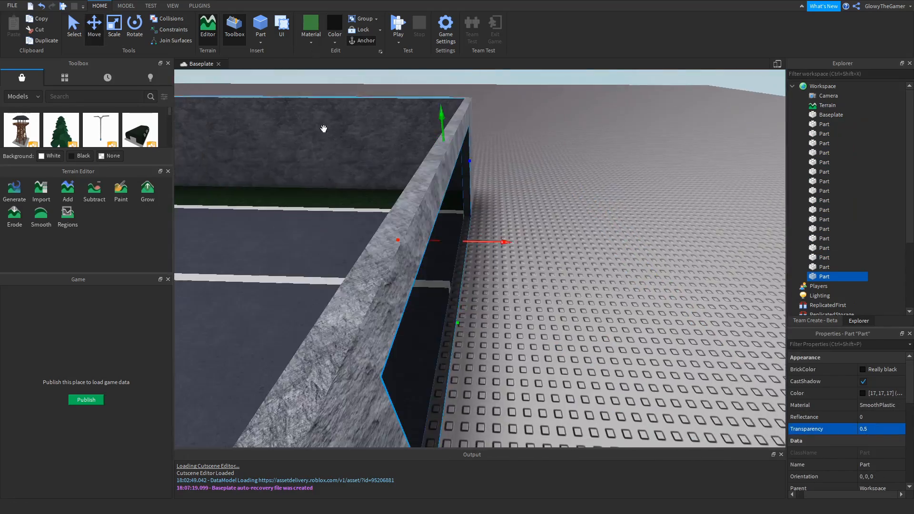
Duplicate the half-transparent black panel at the tunnel opening several times and offset the copies outward
key("ctrl+d")
left_click_drag(494, 242, 588, 245)
key("ctrl+d")
key("ctrl+d")
key("ctrl+d")
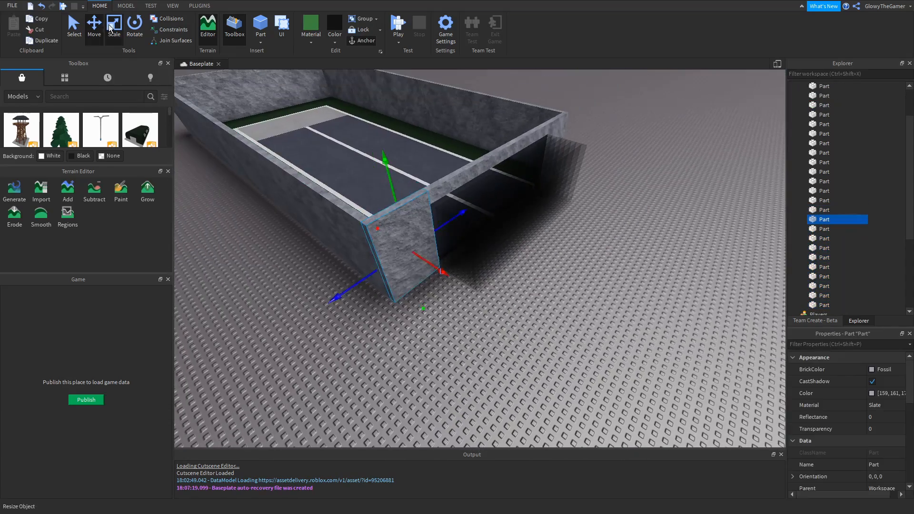
Extend the asphalt lanes and white lines through the tunnel end beyond the slate wall
key("ctrl+3")
scroll(503, 220, "up", 5)
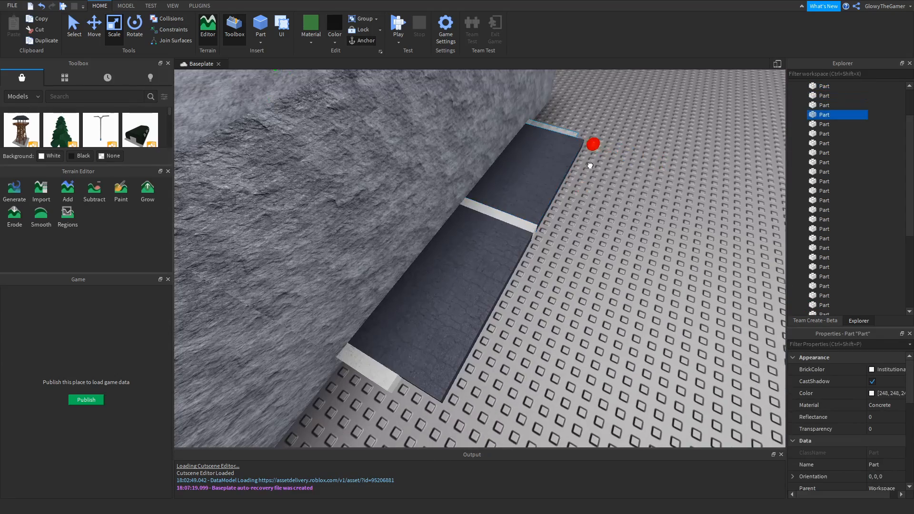
Move the slate wall at the front end outward and stretch the front grass piece to reach it
left_click(94, 26)
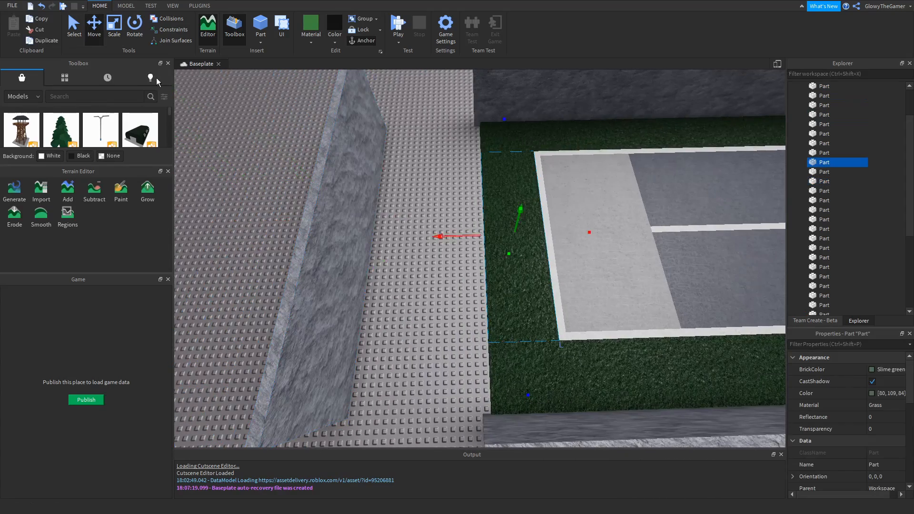
key("ctrl+3")
left_click(502, 362)
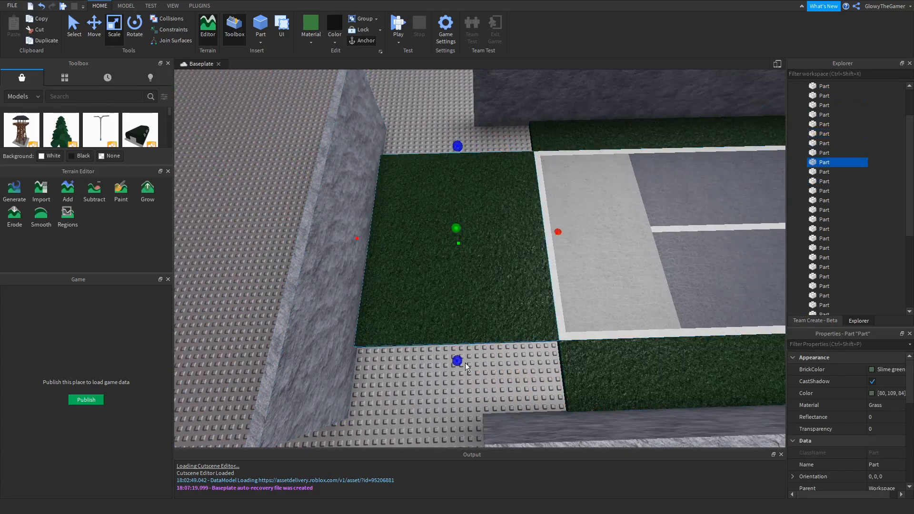
left_click(470, 284)
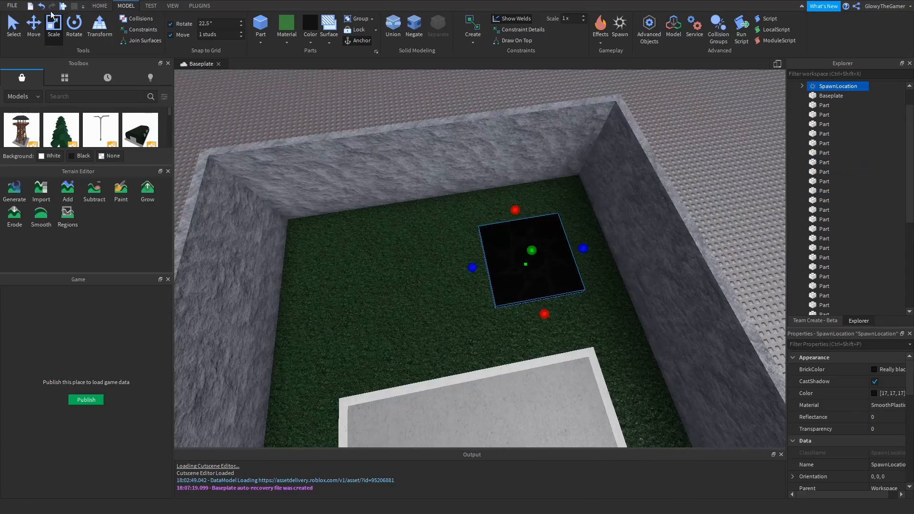
Place two spawn locations on the grass, group them as Spawns and set their transparency to 1
key("ctrl+2")
key("ctrl+g")
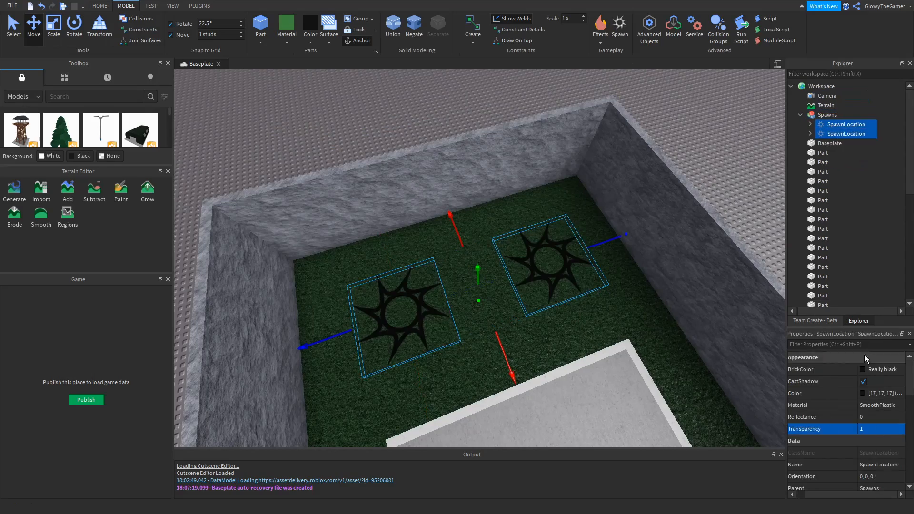
Delete the decals from both spawn locations
left_click(832, 143, "ctrl")
left_click(840, 152)
left_click(839, 133, "ctrl")
key("Delete")
Duplicate one asphalt lane, resize the copy into a shorter block on the road and colour it Cool yellow
left_click(517, 269)
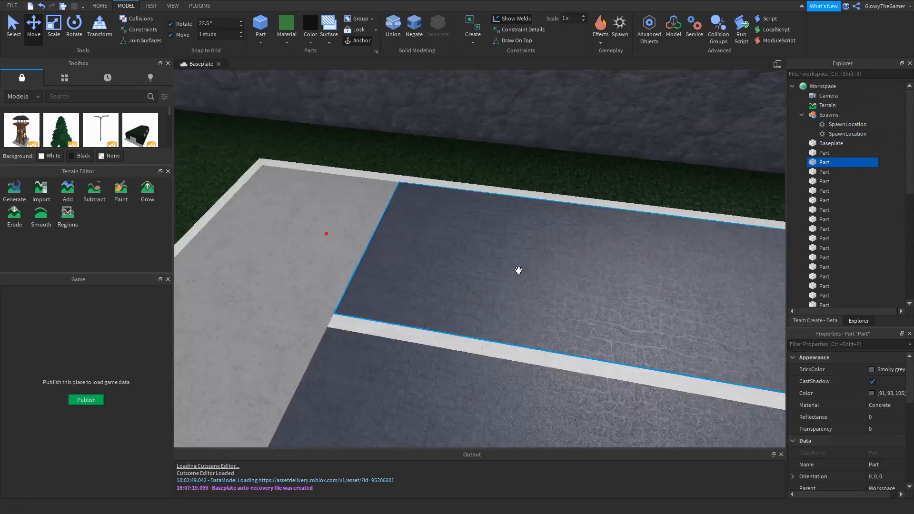
right_click_drag(517, 270, 464, 125)
key("ctrl+d")
key("ctrl+3")
left_click_drag(465, 125, 436, 281)
right_click_drag(437, 281, 476, 266)
left_click(311, 42)
left_click(362, 138)
left_click_drag(481, 304, 573, 299)
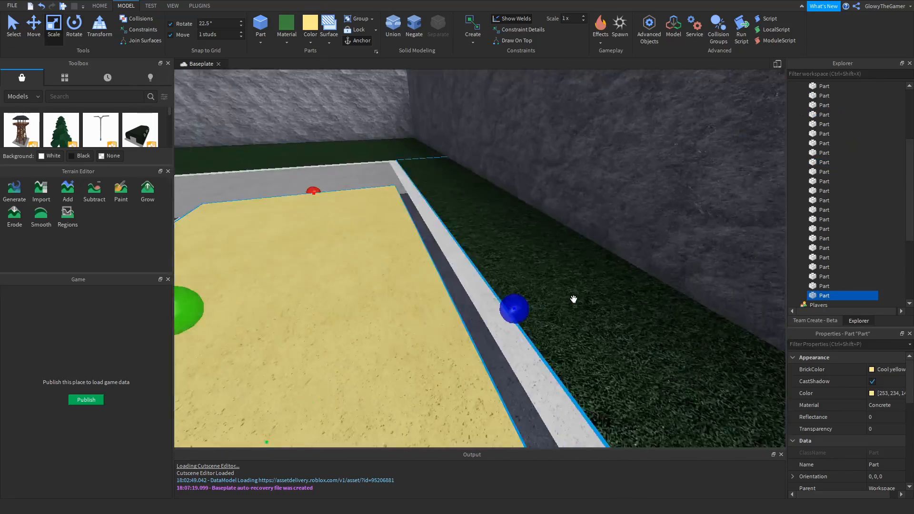
Adjust the yellow block's size and set its material to SmoothPlastic
right_click_drag(573, 300, 516, 228)
left_click_drag(517, 228, 514, 190)
mouse_move(514, 191)
right_mouse_down()
mouse_move(528, 219)
mouse_move(593, 222)
mouse_move(590, 175)
mouse_move(610, 142)
mouse_move(500, 182)
right_mouse_up()
left_click(286, 43)
left_click(307, 238)
left_click_drag(500, 181, 502, 166)
Duplicate the yellow block, narrow the copy into a long side wall and place walls along both sides
key("ctrl+d")
left_click_drag(559, 138, 428, 161)
left_click(33, 26)
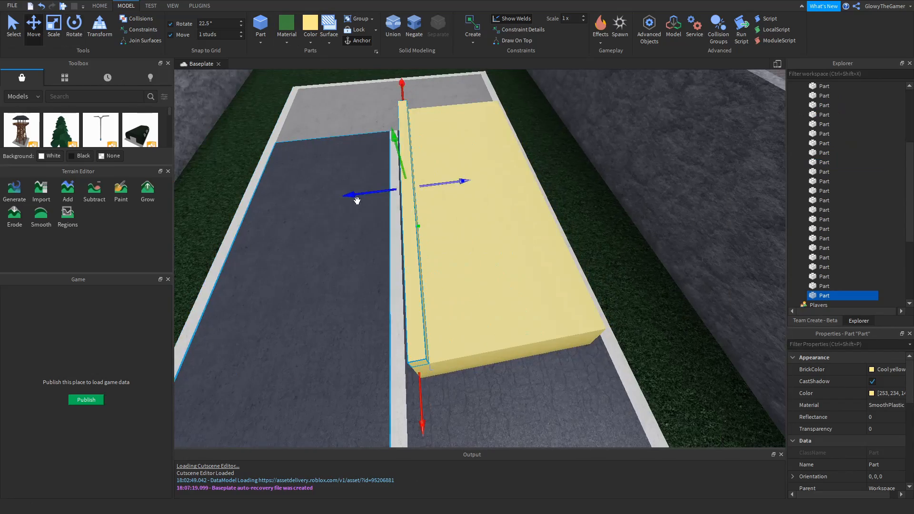
key("ctrl+d")
left_click_drag(356, 200, 475, 180)
Duplicate a side wall and resize the copies into end walls that close off the yellow bus body
left_click(51, 29)
left_click(412, 191)
key("ctrl+d")
left_click_drag(420, 401, 376, 233)
left_click_drag(399, 206, 514, 188)
left_click_drag(347, 210, 360, 208)
Duplicate a yellow bus part and shrink the copy into a small wheel block under the bus body
right_click_drag(430, 190, 430, 190)
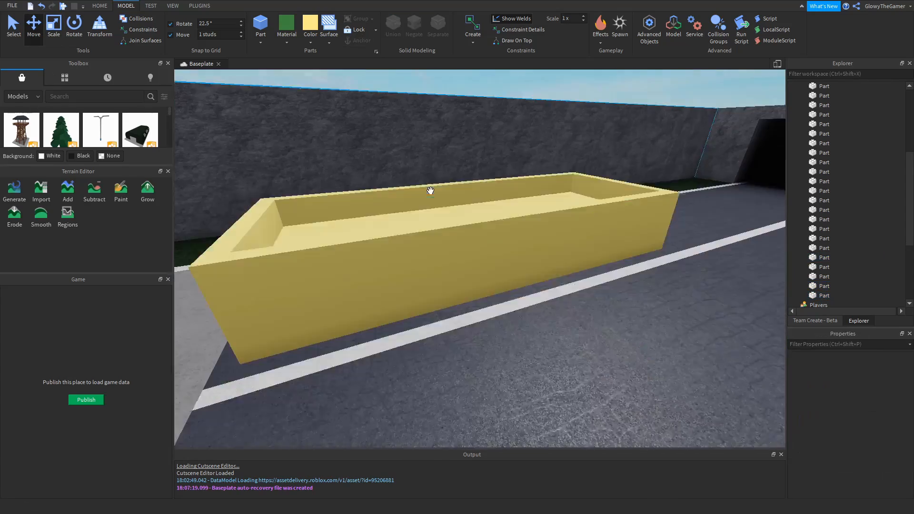
left_click(430, 195)
right_click_drag(249, 128, 506, 241)
key("ctrl+d")
left_click_drag(590, 286, 371, 296)
right_click_drag(371, 296, 512, 291)
right_click_drag(323, 209, 289, 32)
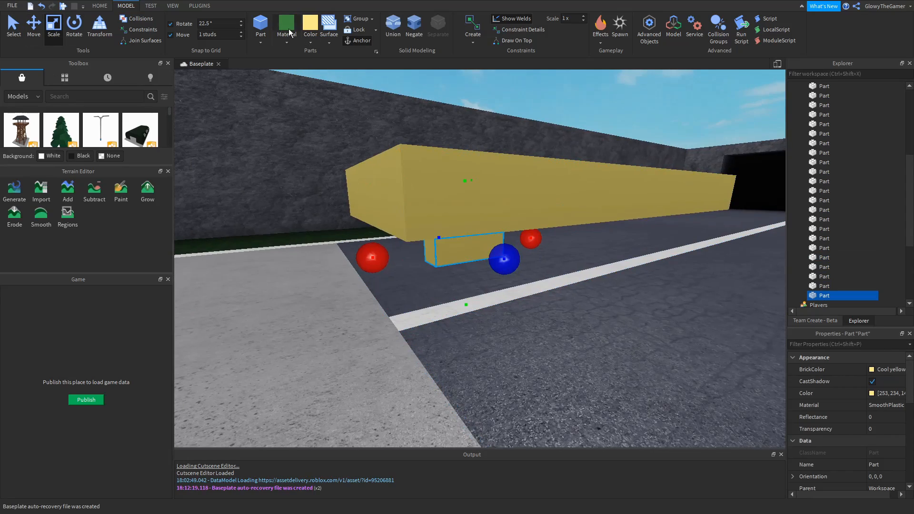
key("ctrl+2")
Group the yellow bus body and its four black wheel blocks into a model named Bus1
right_click_drag(475, 279, 474, 279)
left_click(526, 206, "shift")
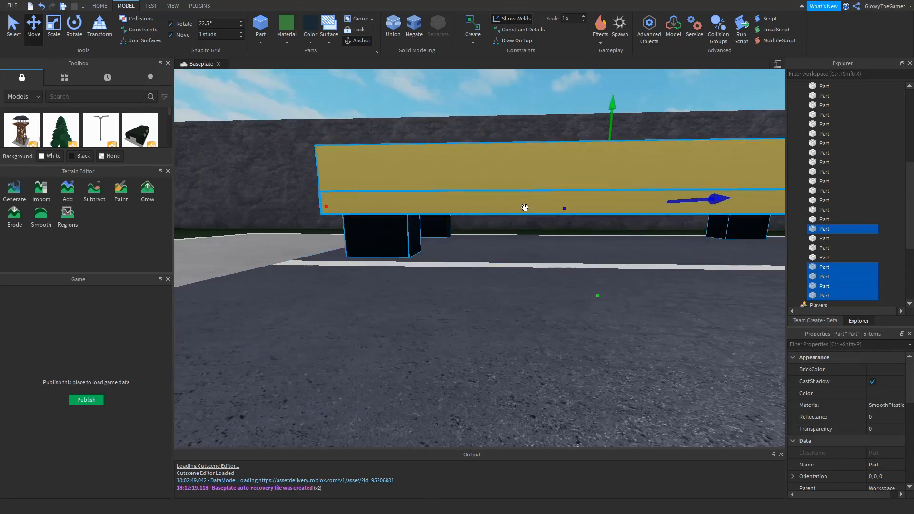
right_click_drag(526, 206, 567, 146)
key("ctrl+g")
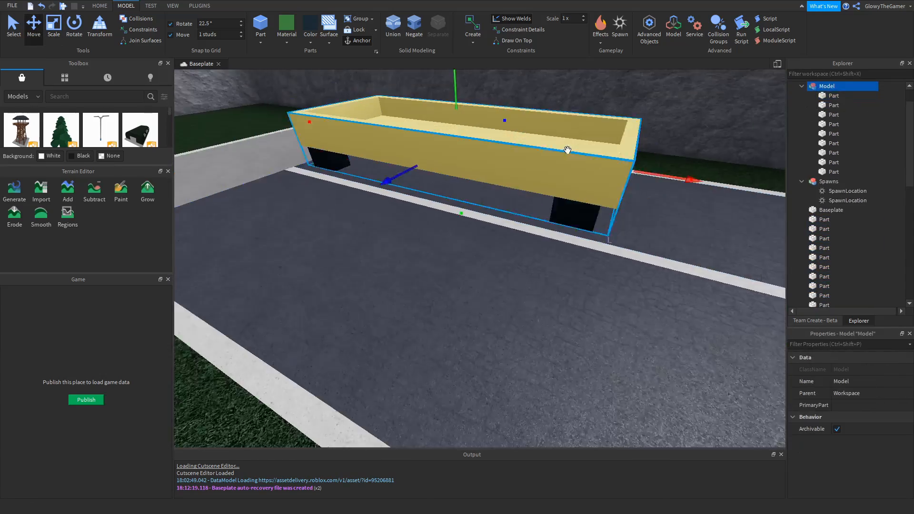
key("F2")
type("Bus1")
Duplicate the Bus1 model onto the adjacent lane and name the copy Bus2
key("ctrl+d")
key("f")
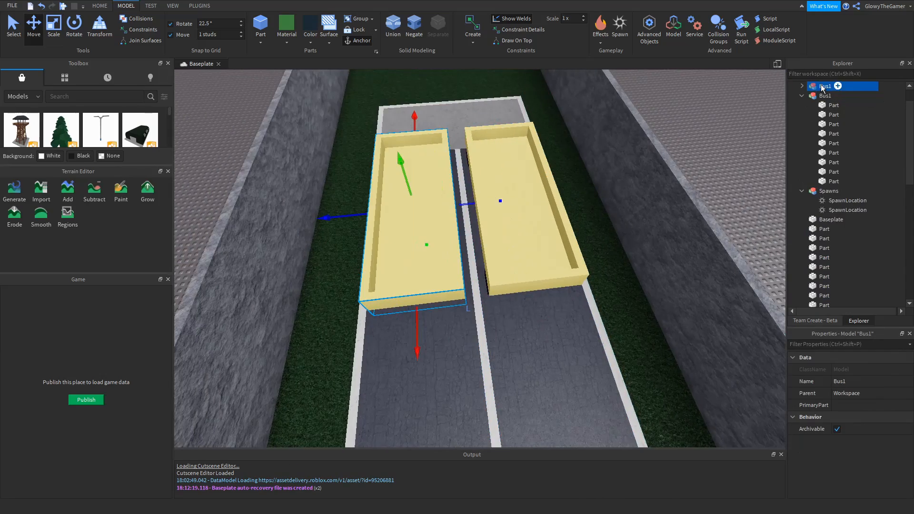
left_click(825, 96)
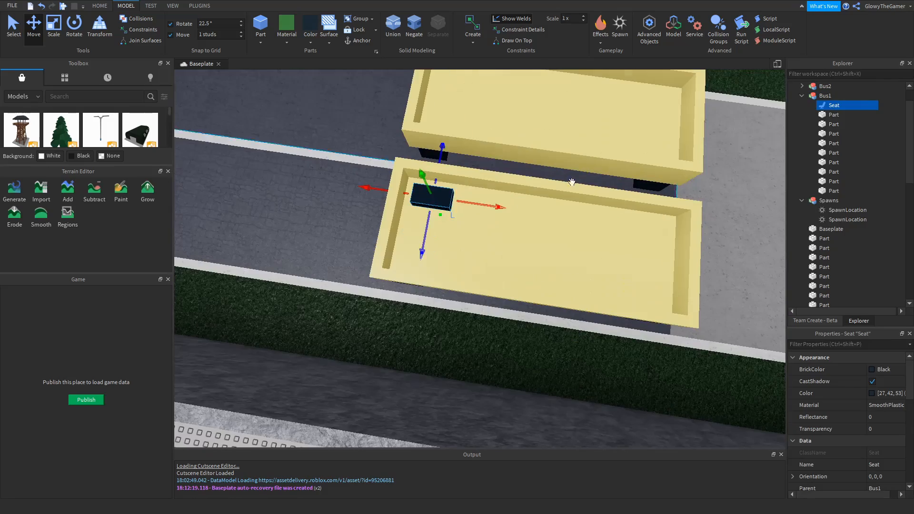
Duplicate the black seat in Bus1 to make a row of four seats and space them along one side
key("ctrl+d")
left_click_drag(485, 203, 643, 226)
key("ctrl+d")
key("ctrl+d")
left_click_drag(541, 218, 602, 221)
left_click(389, 212)
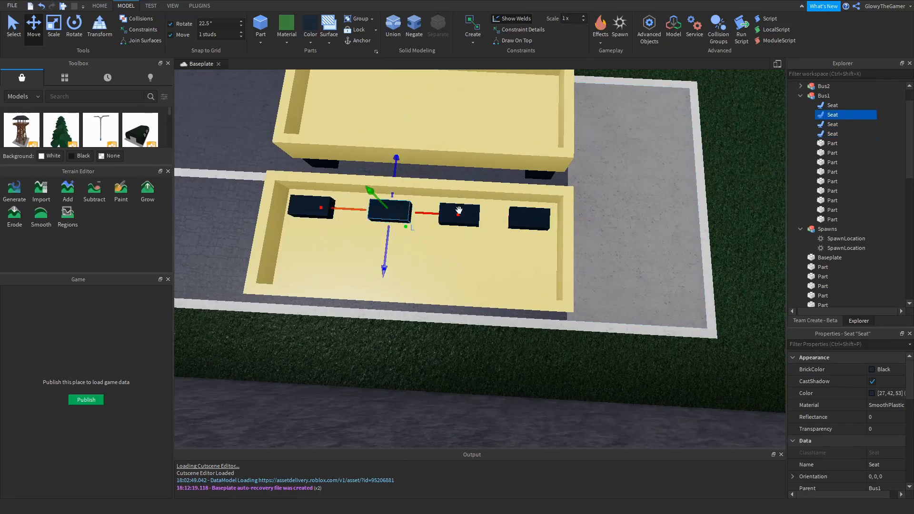
left_click_drag(459, 211, 450, 210)
Duplicate the row of four seats to the other side of Bus1 and select all eight seats
left_click(832, 105)
left_click(831, 134, "ctrl")
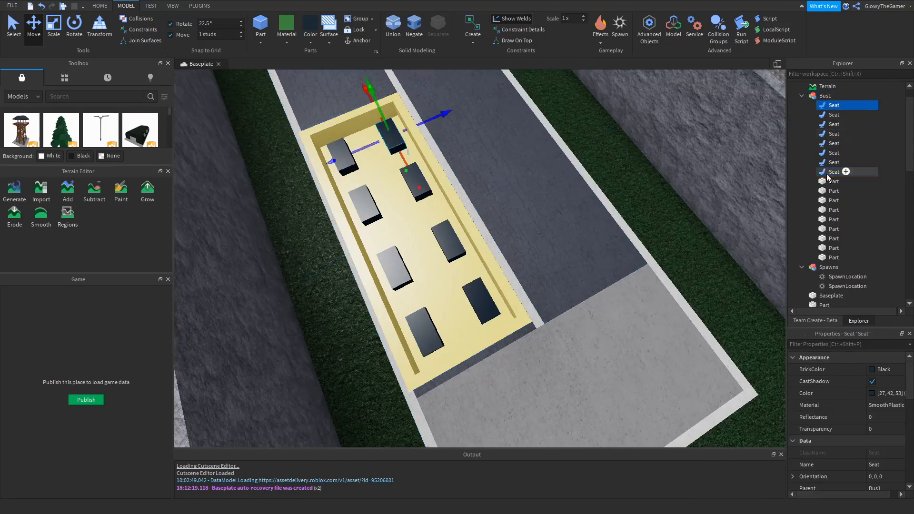
left_click(831, 172, "shift")
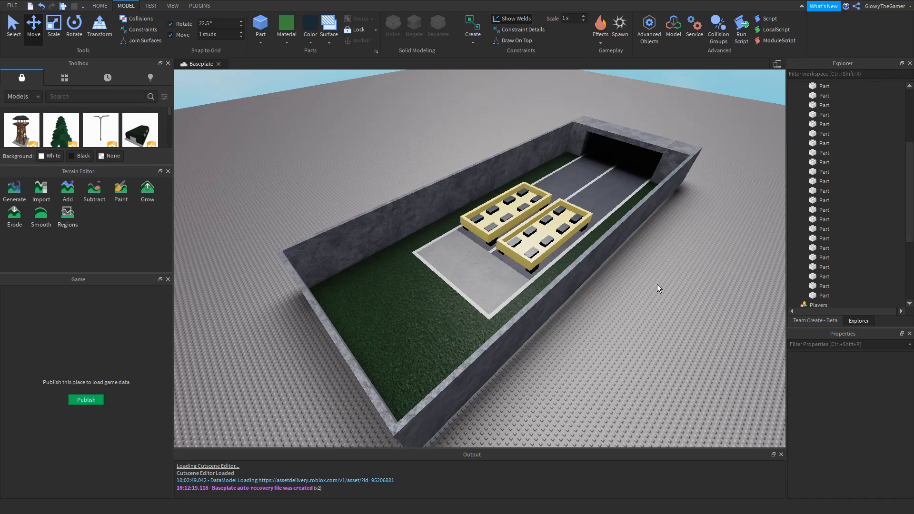
Examine the two seated buses and the walled road area around them from several angles
right_click_drag(657, 284, 656, 281)
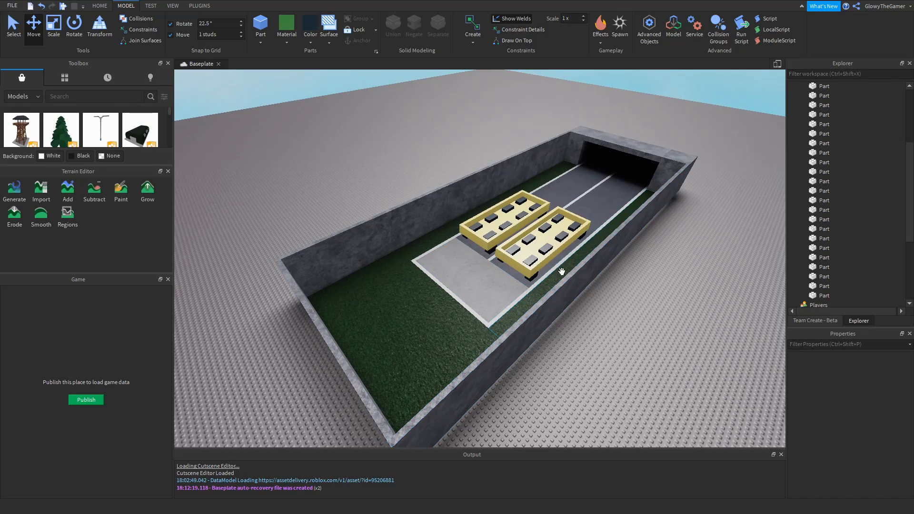
scroll(608, 261, "up", 10)
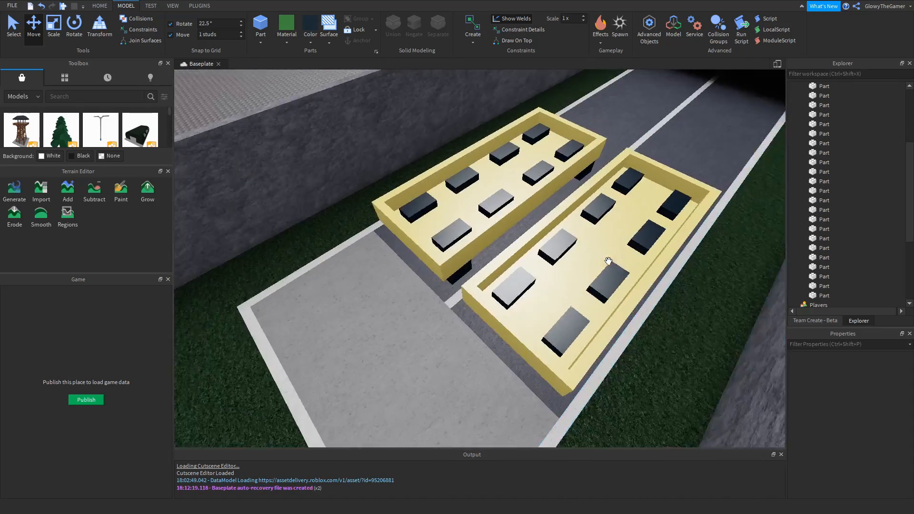
scroll(581, 255, "up", 5)
scroll(579, 251, "down", 3)
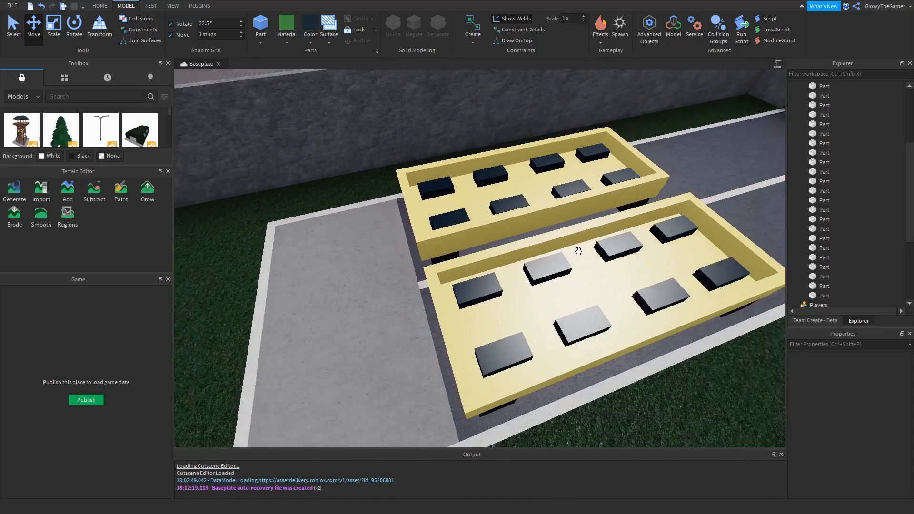
scroll(578, 250, "down", 2)
key("a")
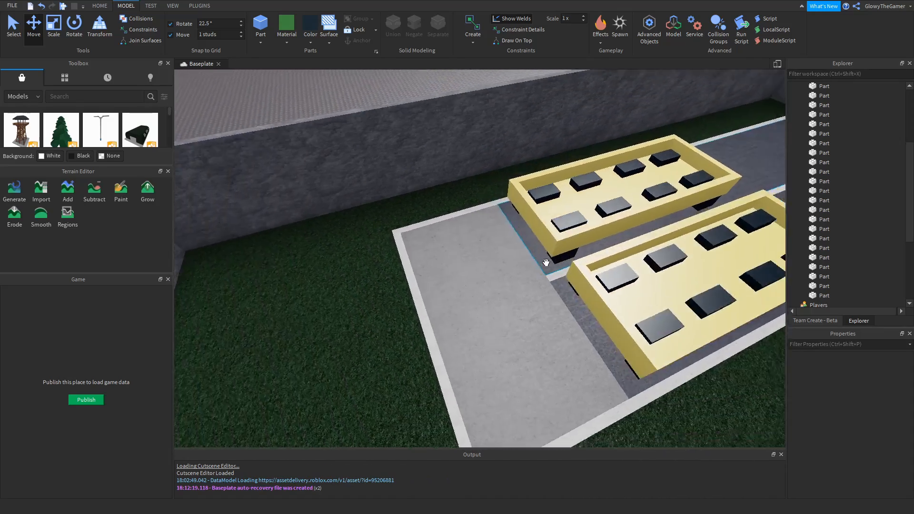
right_click_drag(547, 263, 545, 261)
scroll(427, 323, "up", 3)
right_click_drag(427, 323, 496, 299)
key("d")
scroll(495, 300, "up", 3)
key("d")
scroll(617, 279, "down", 2)
scroll(618, 279, "down", 4)
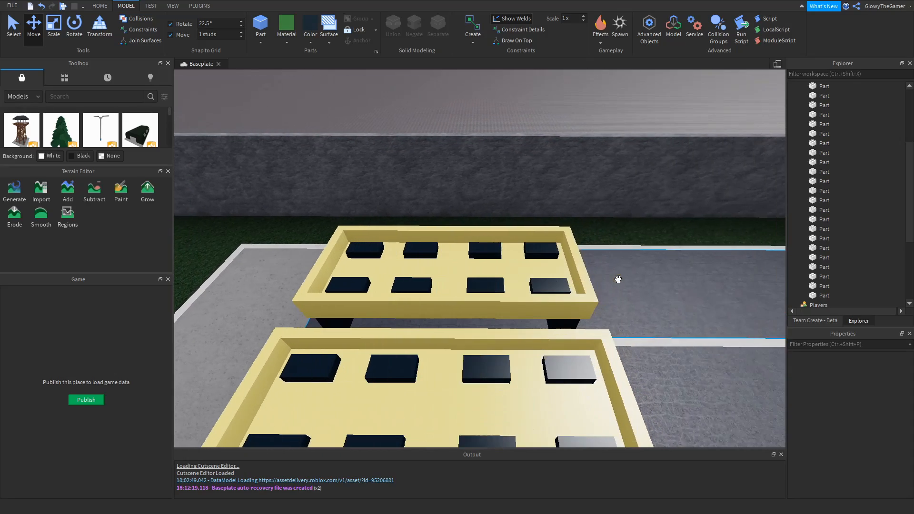
scroll(419, 248, "down", 3)
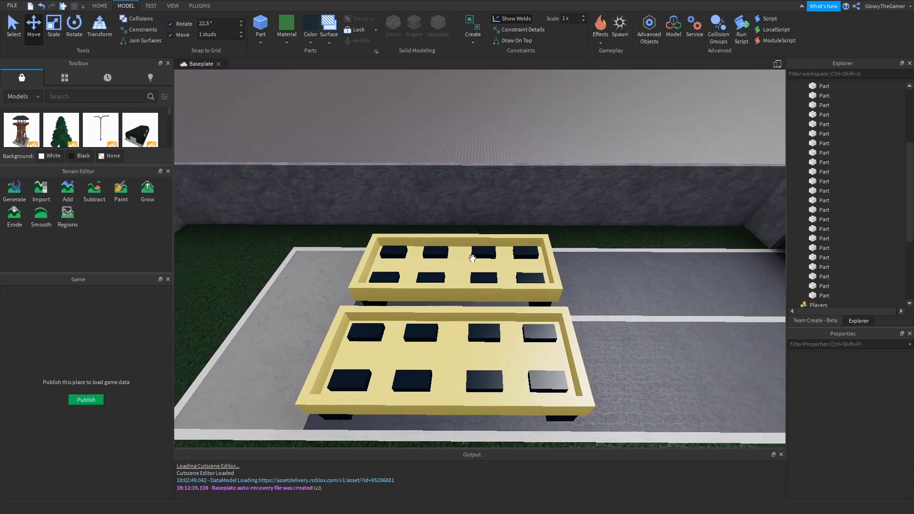
Inspect the seat layout of both buses and the open concrete area behind them from above and up close
scroll(583, 267, "down", 3)
key("d")
right_click_drag(584, 267, 522, 244)
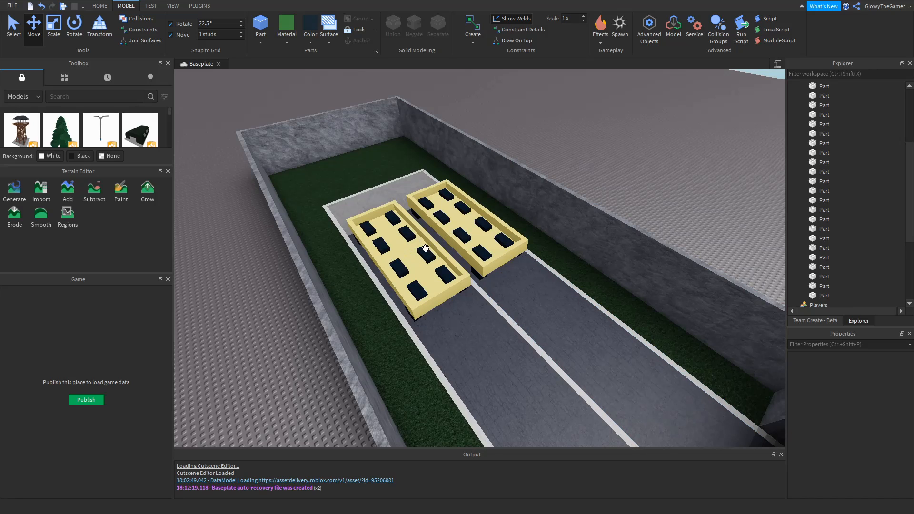
key("a")
right_click_drag(550, 134, 551, 133)
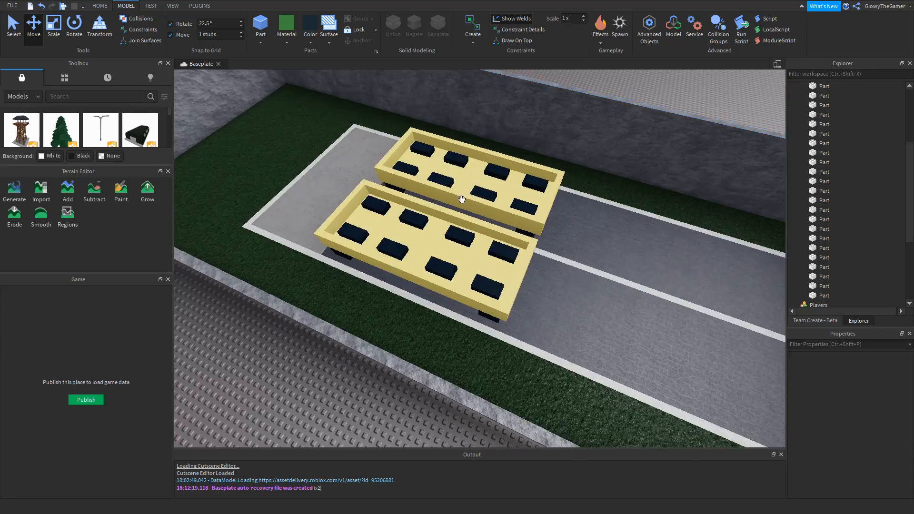
right_click_drag(517, 196, 516, 196)
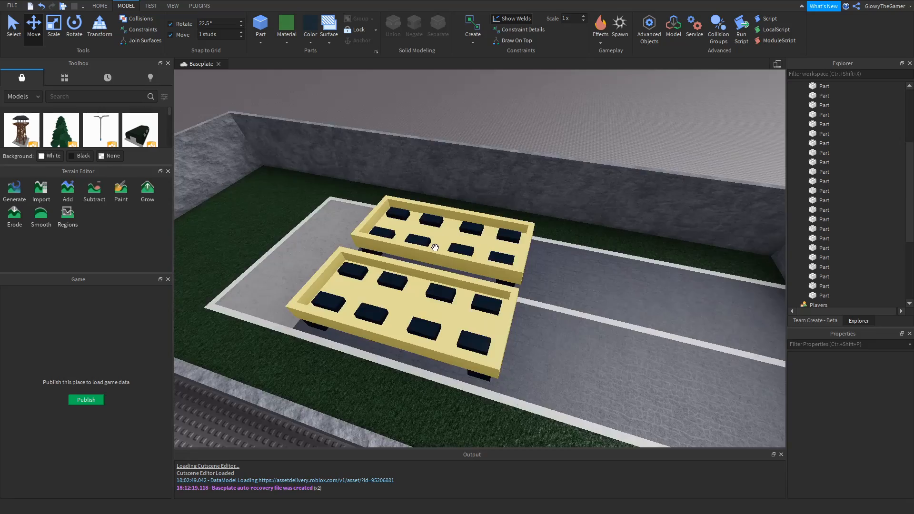
scroll(435, 248, "up", 3)
right_click_drag(483, 240, 483, 241)
scroll(482, 240, "down", 6)
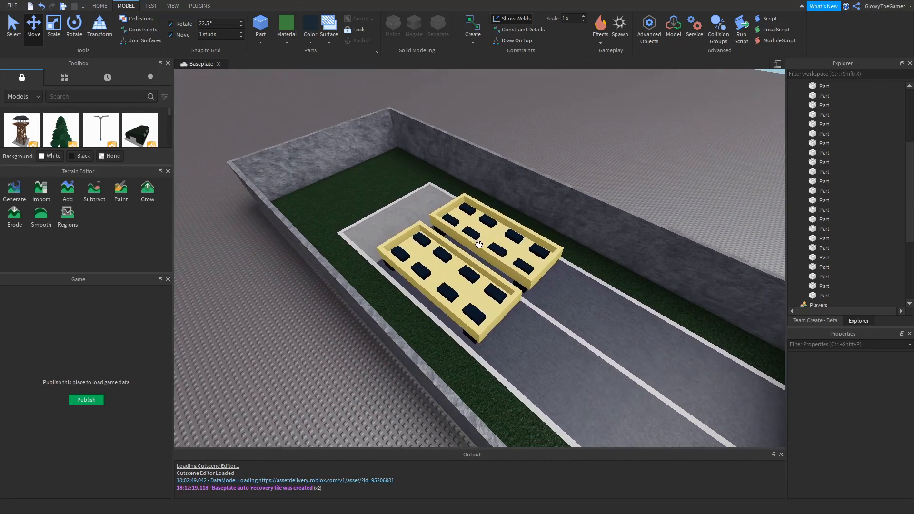
scroll(457, 272, "up", 5)
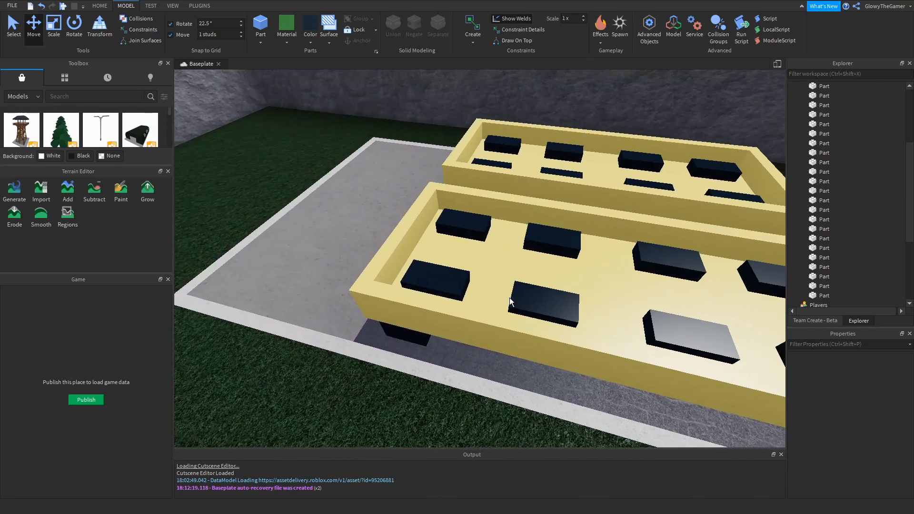
right_click_drag(544, 243, 545, 243)
scroll(476, 271, "down", 5)
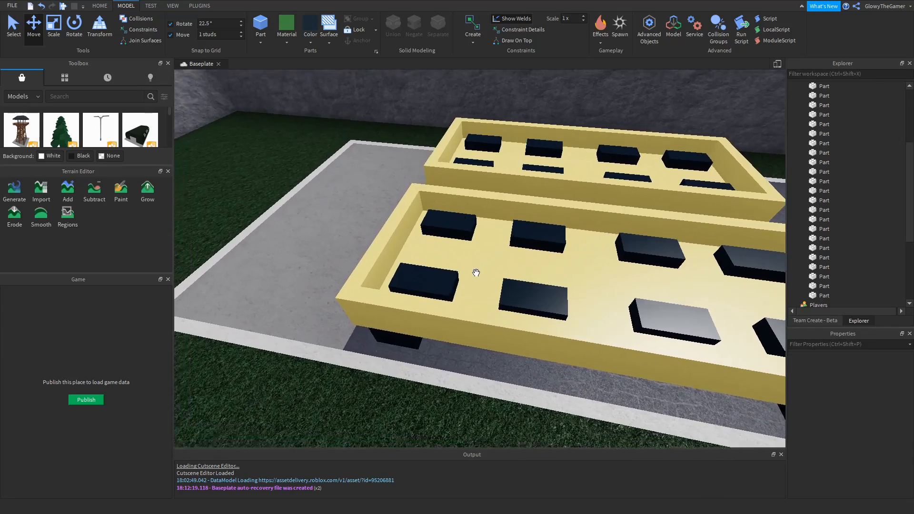
right_click_drag(477, 272, 476, 272)
scroll(477, 272, "down", 3)
scroll(357, 295, "up", 2)
right_click_drag(368, 281, 370, 282)
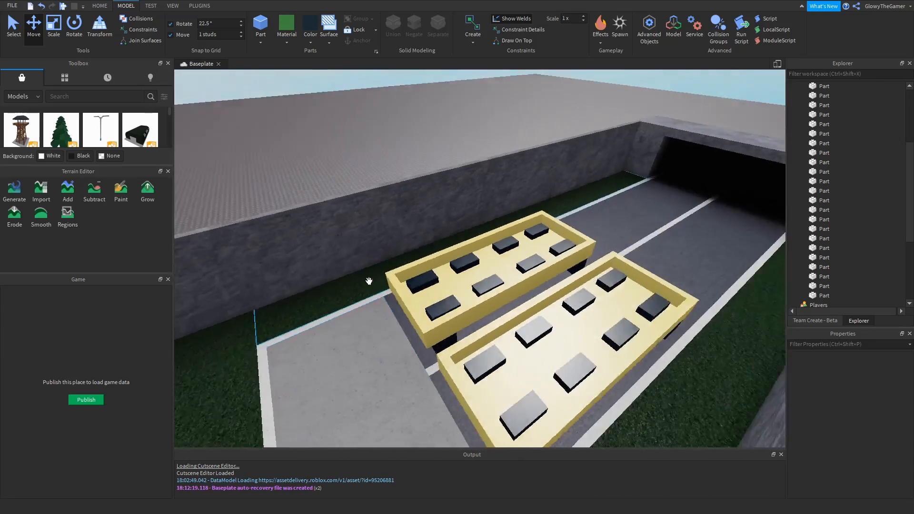
right_click_drag(463, 331, 463, 320)
scroll(463, 331, "up", 4)
scroll(463, 322, "up", 3)
right_click_drag(488, 368, 488, 368)
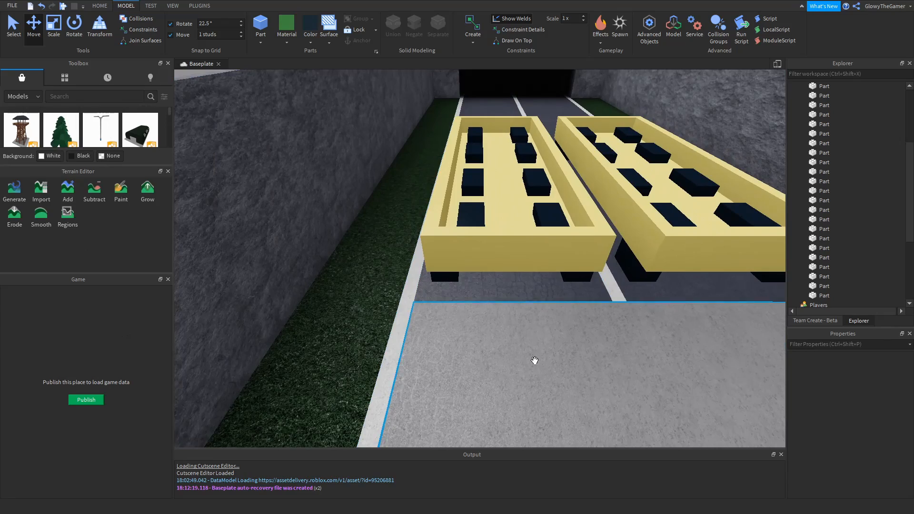
key("d")
right_click_drag(506, 326, 506, 327)
key("s")
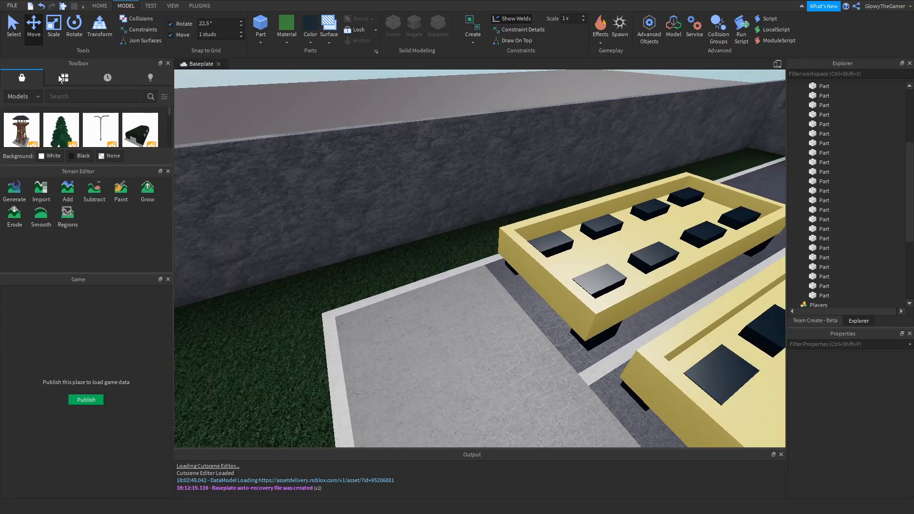
Insert the FireWolf-Gaming Teleporter from My Models into the map
left_click(58, 75)
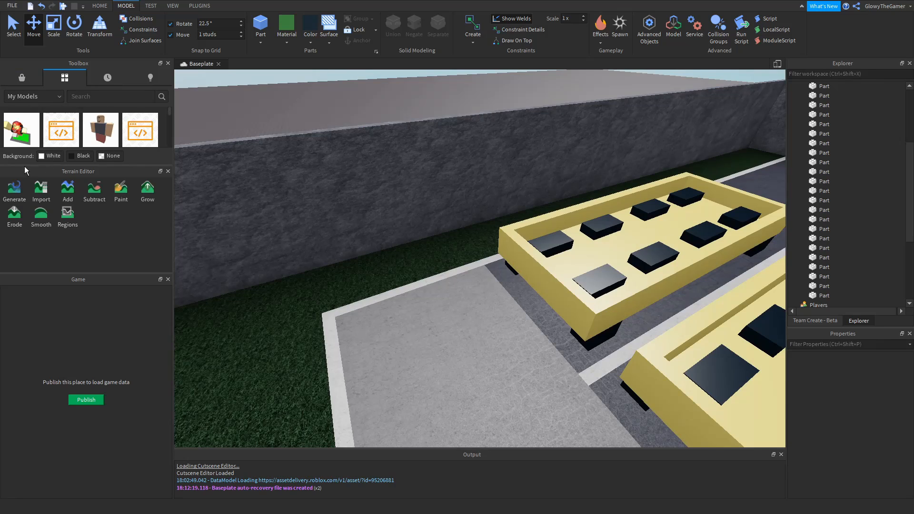
scroll(47, 135, "down", 1)
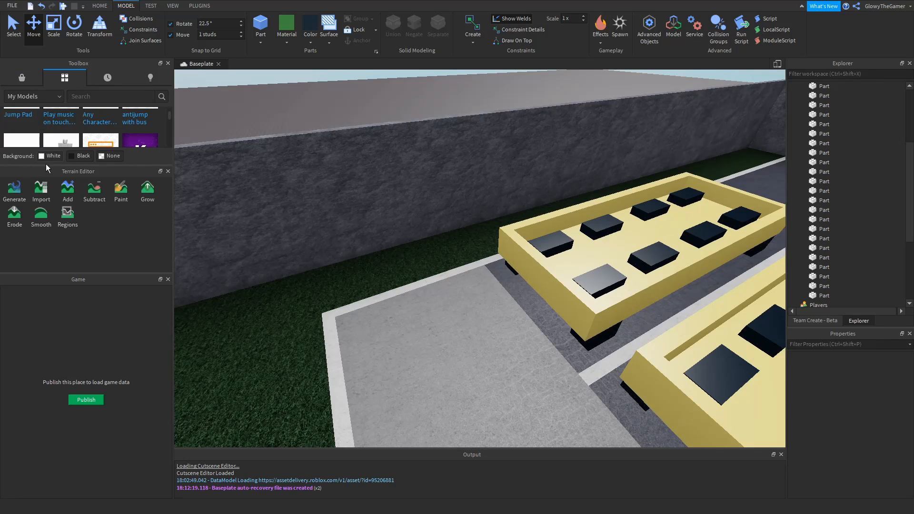
left_click_drag(50, 167, 54, 167)
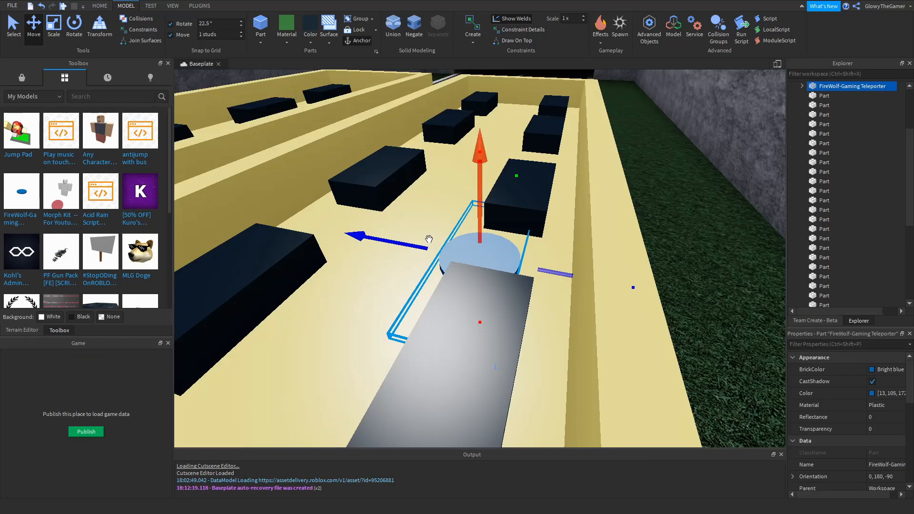
Move the teleporter out of the bus onto the concrete behind the other bus, just inside the white side line
scroll(399, 247, "down", 2)
scroll(399, 252, "down", 8)
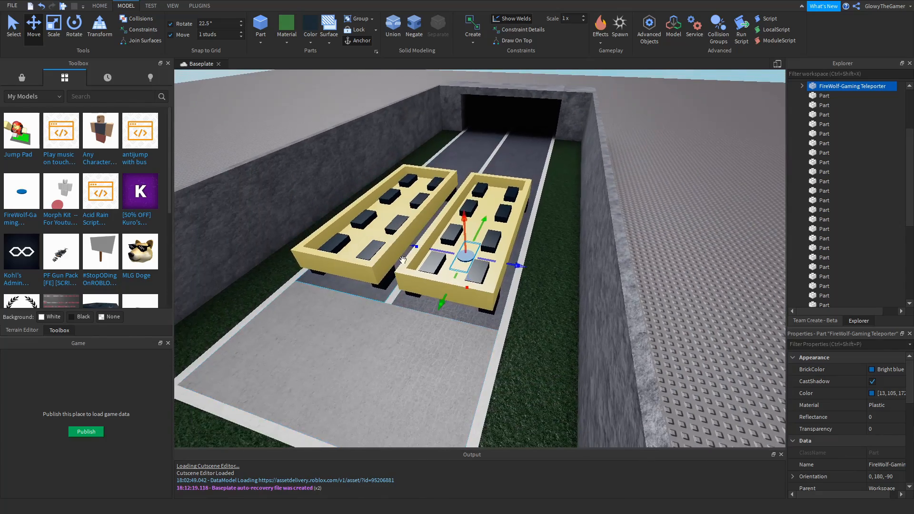
scroll(465, 205, "down", 3)
left_click_drag(466, 232, 454, 148)
scroll(459, 157, "up", 2)
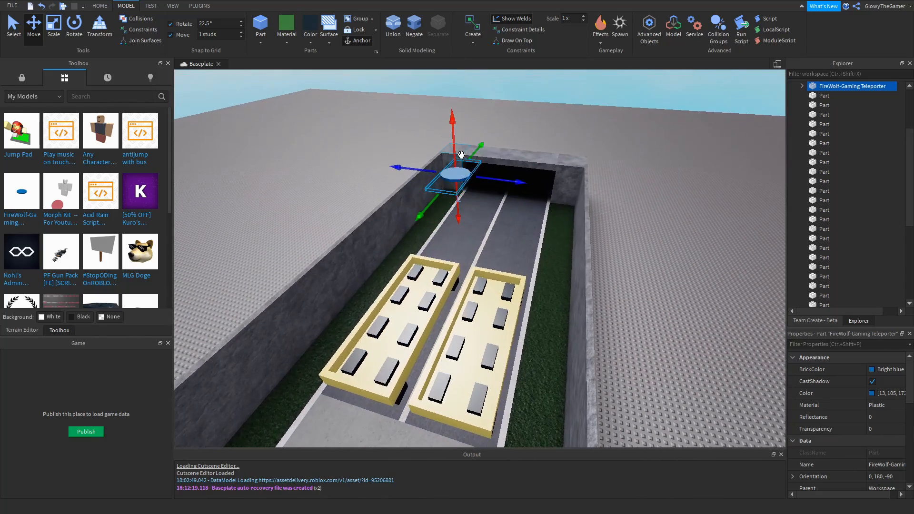
left_click_drag(431, 193, 332, 329)
left_click_drag(379, 241, 201, 288)
scroll(367, 322, "up", 3)
scroll(204, 290, "up", 6)
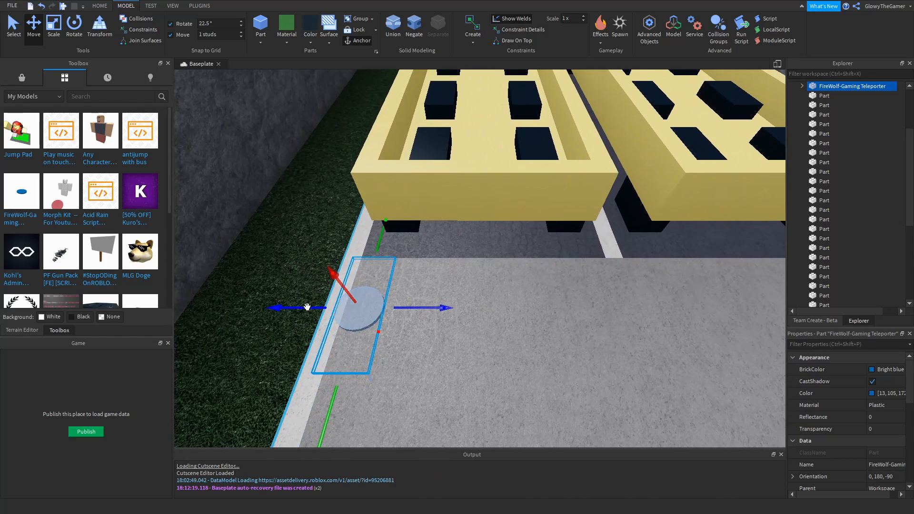
mouse_move(307, 307)
left_mouse_down()
mouse_move(321, 308)
mouse_move(313, 311)
left_mouse_up()
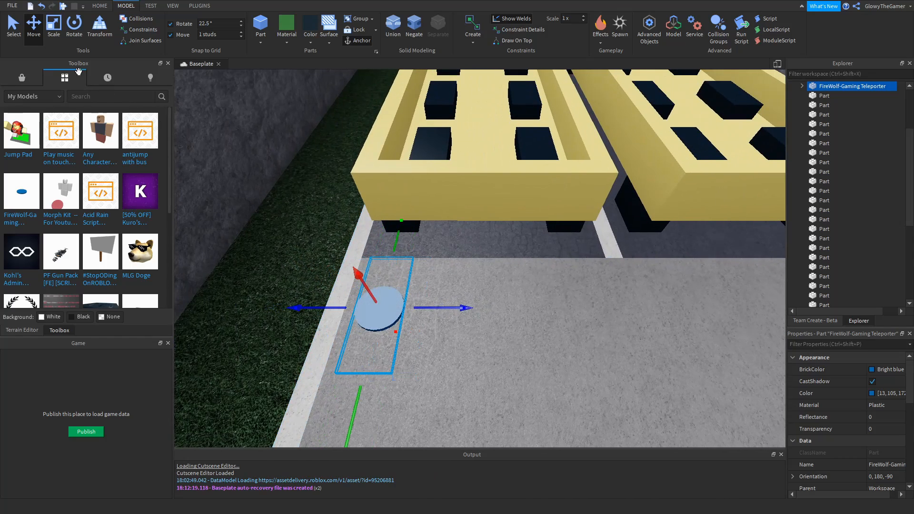
Shorten the teleporter with the Scale tool to about 0.2 x 2.2 x 2.4 studs
key("ctrl+3")
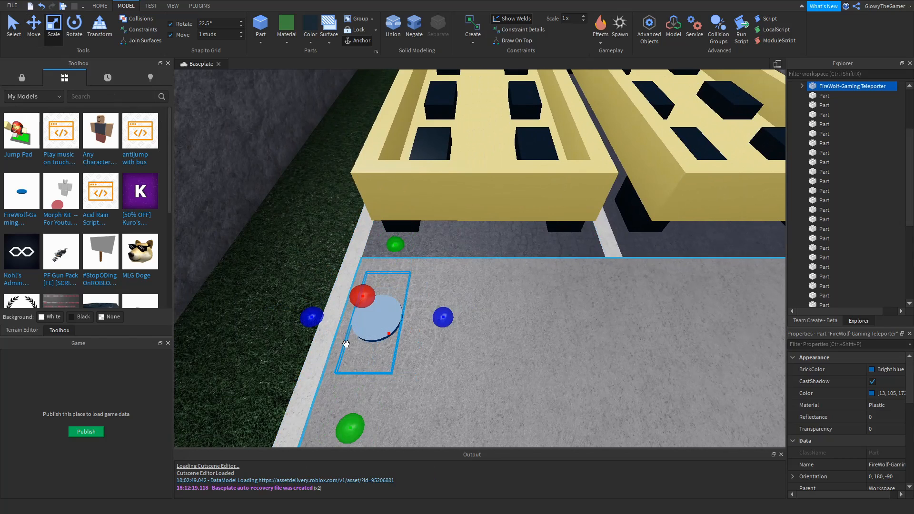
left_click_drag(351, 428, 370, 376)
left_click(380, 363)
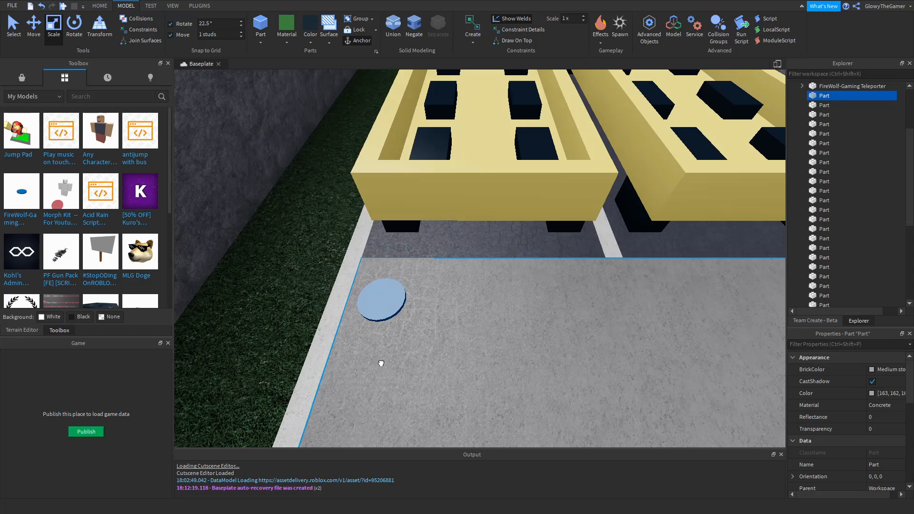
left_click(381, 300)
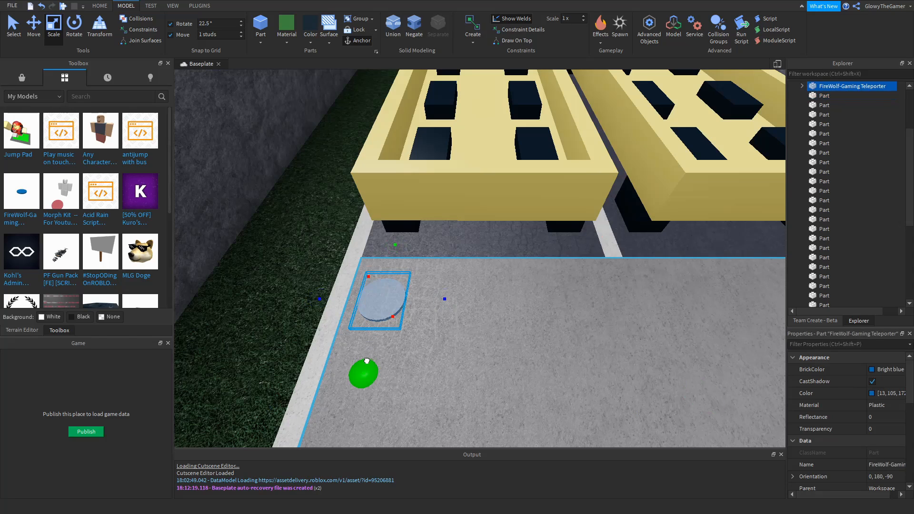
Change the teleporter's shape to Block
scroll(853, 425, "down", 6)
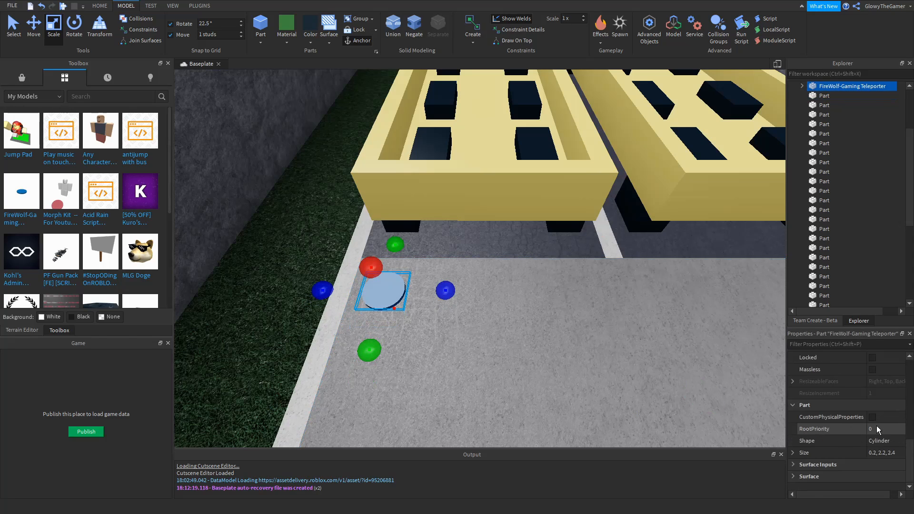
left_click(886, 443)
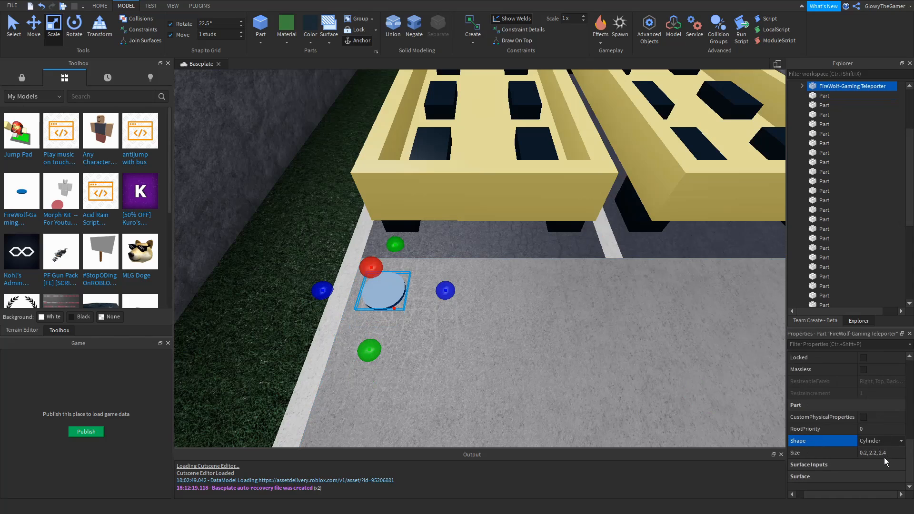
left_click(884, 458)
Stretch the teleporter block across the lane to 12.4 studs long and raise its height to 1.2 studs
left_click_drag(446, 290, 643, 331)
right_click_drag(638, 329, 628, 326)
left_click_drag(632, 312, 620, 261)
key("s")
right_click_drag(650, 265, 647, 267)
Switch to the Move tool and examine the blue teleporter block's placement behind the bus from several angles
left_click(33, 25)
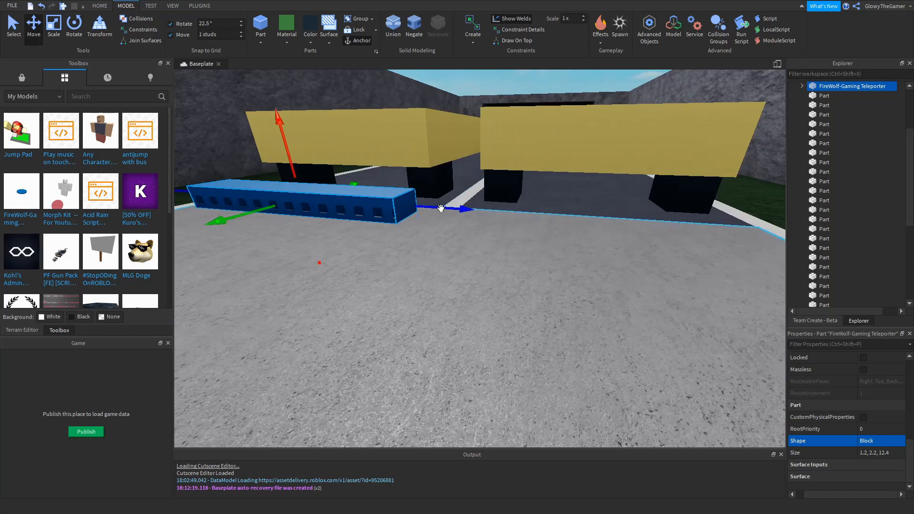
key("e")
right_click_drag(460, 211, 561, 247)
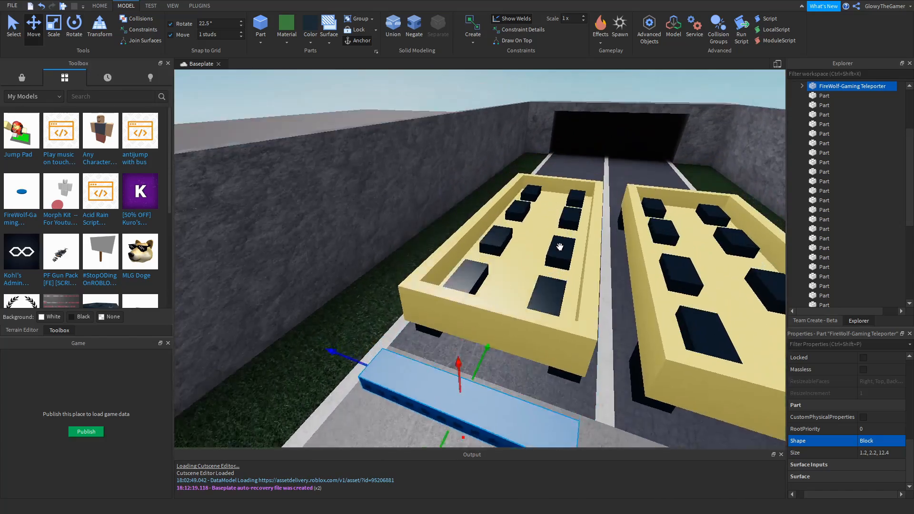
left_click(295, 142)
key("q")
left_click(502, 359)
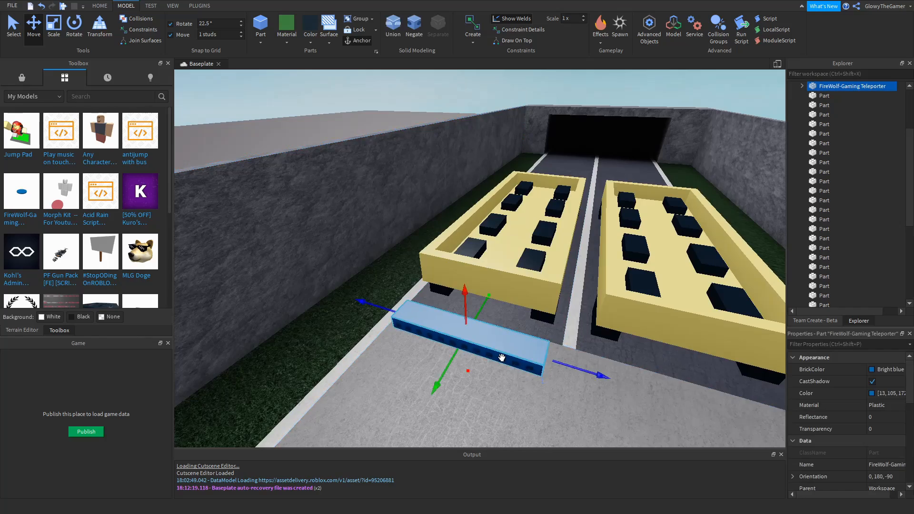
key("d")
right_click_drag(502, 358, 496, 361)
key("d")
key("a")
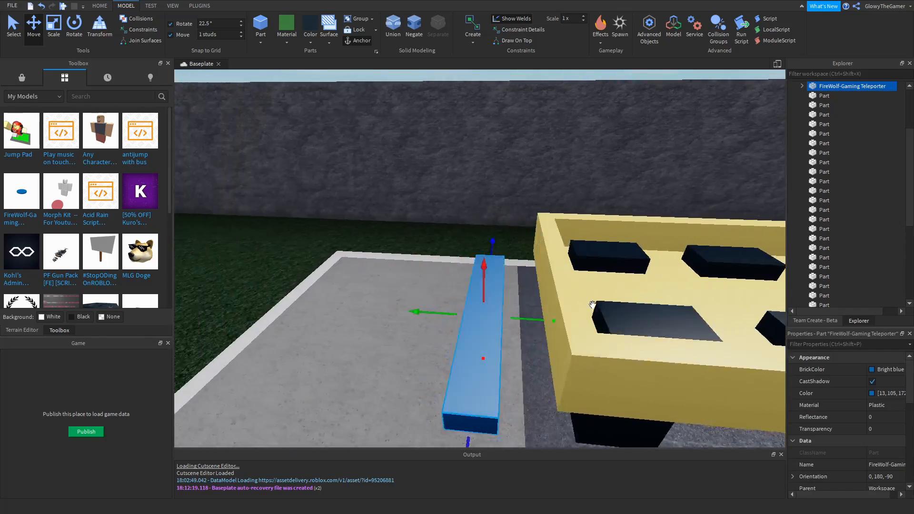
right_click_drag(594, 306, 595, 307)
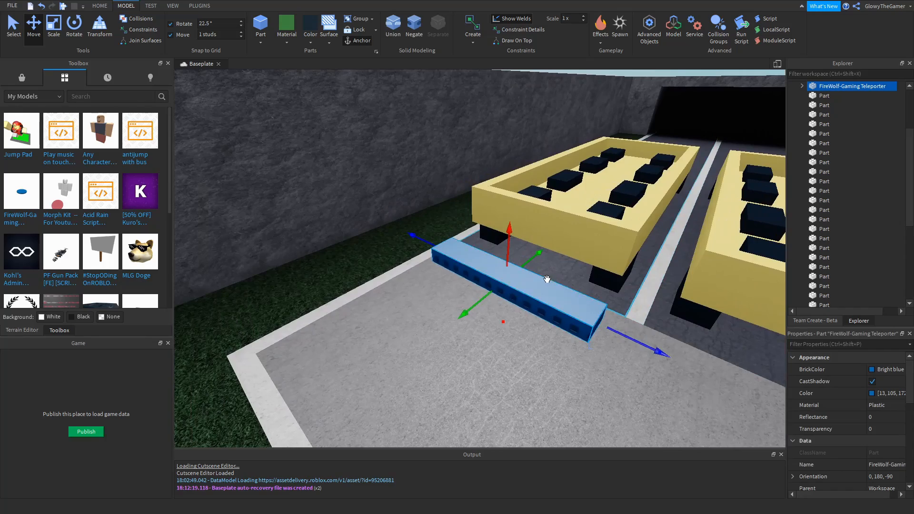
right_click_drag(553, 173, 553, 172)
key("w")
key("s")
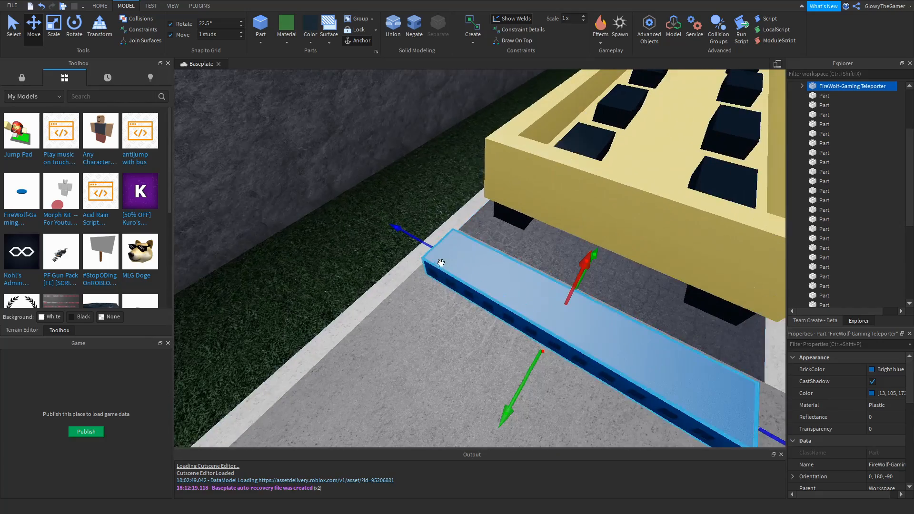
right_click_drag(446, 267, 446, 267)
key("s")
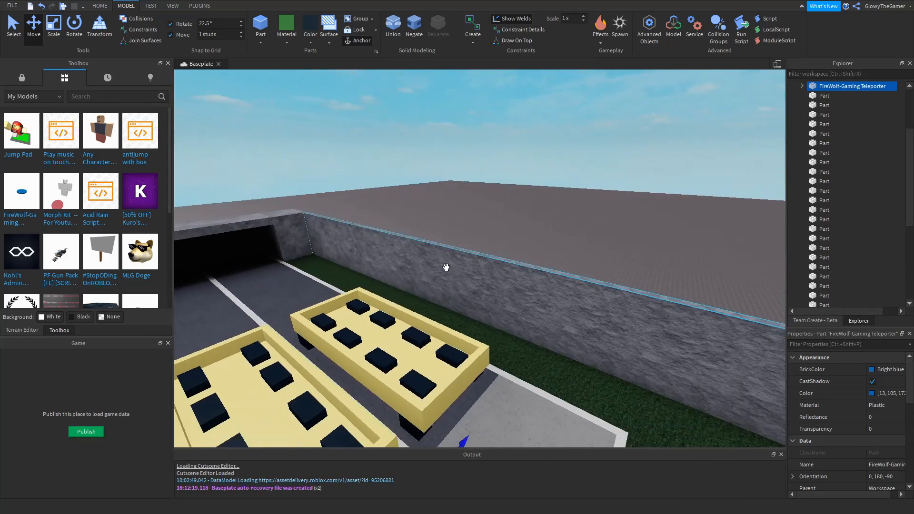
right_click_drag(550, 375, 536, 352)
key("w")
key("s")
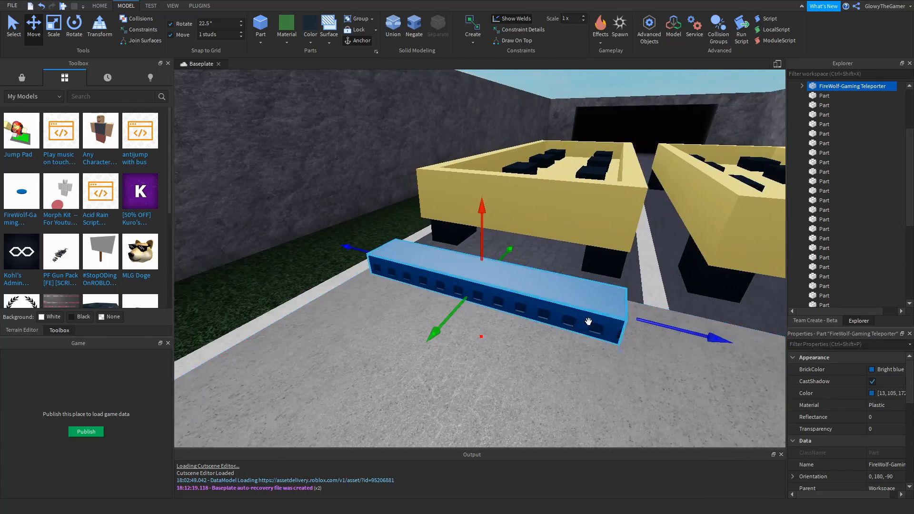
key("w")
right_click_drag(605, 322, 605, 322)
key("s")
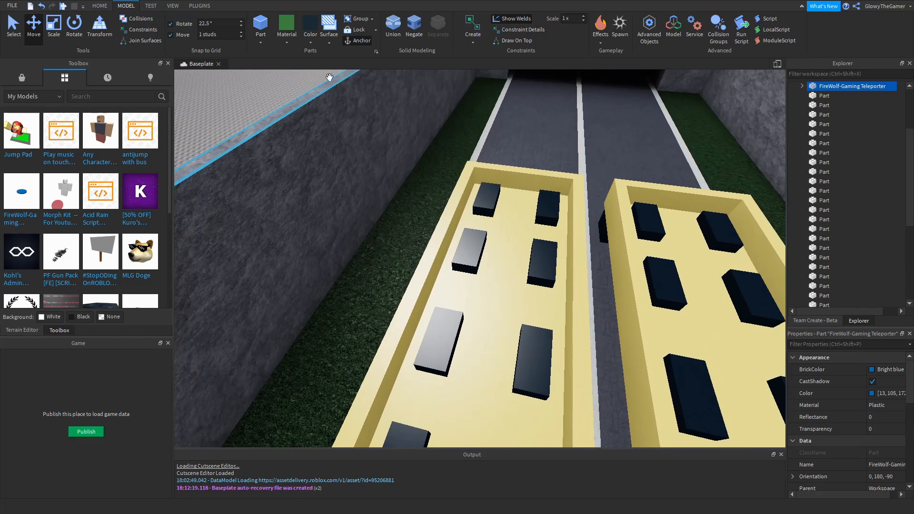
Add an extra black block part and position it above the seats of the bus in front of the teleporter
left_click(474, 250)
left_click_drag(503, 257, 530, 263)
key("d")
right_click_drag(532, 264, 532, 264)
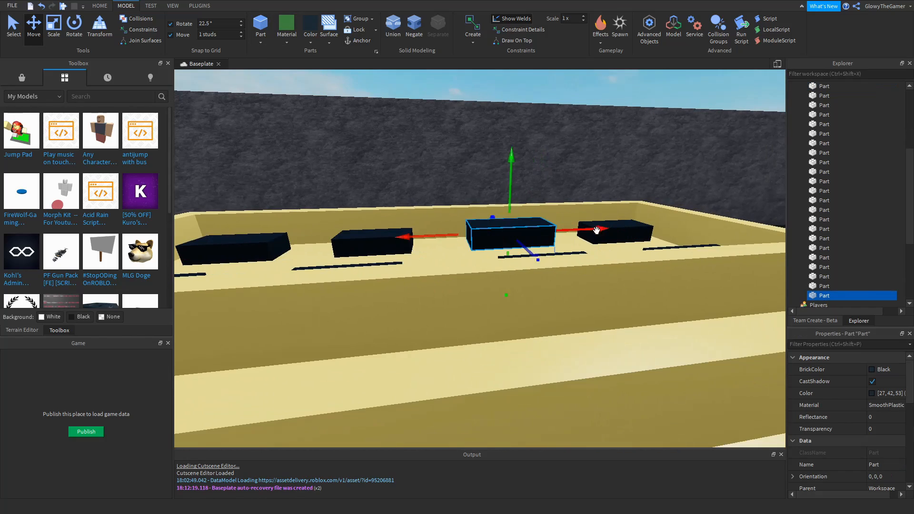
left_click_drag(596, 231, 545, 242)
right_click_drag(545, 241, 544, 241)
key("d")
left_click_drag(460, 207, 450, 184)
key("a")
right_click_drag(450, 184, 450, 185)
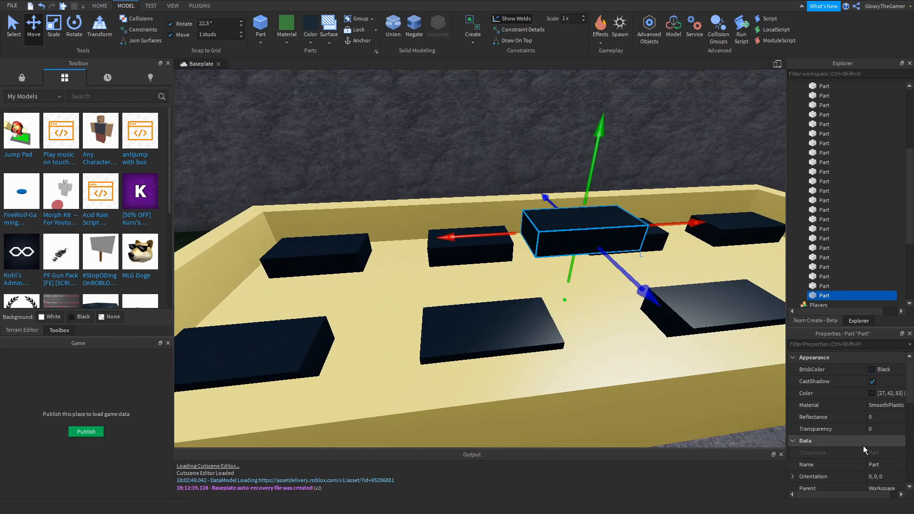
Copy the position values of the black marker part above the bus seats, and remove the part
scroll(863, 445, "down", 8)
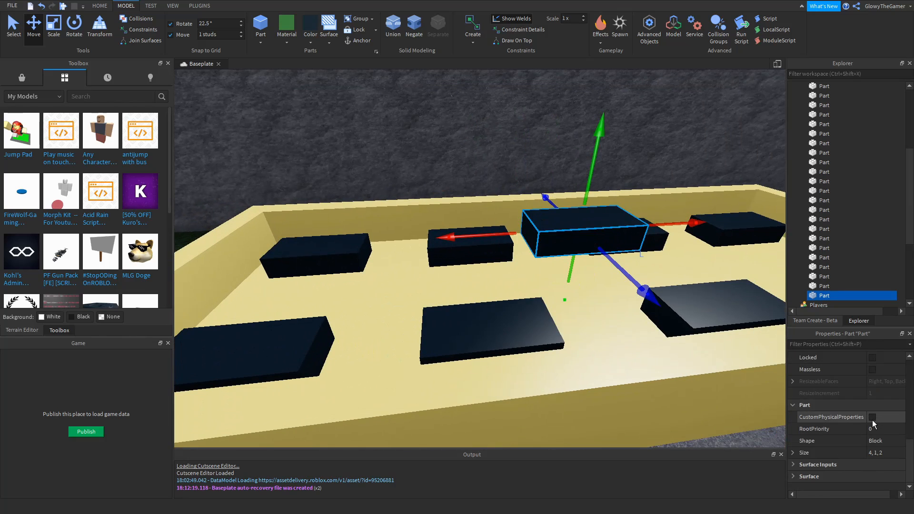
scroll(871, 419, "up", 8)
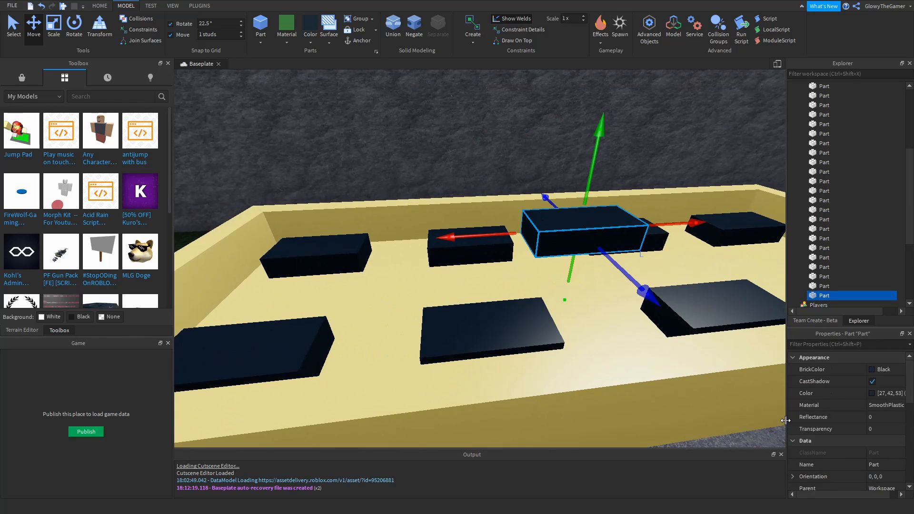
left_click_drag(785, 420, 735, 420)
scroll(826, 431, "down", 3)
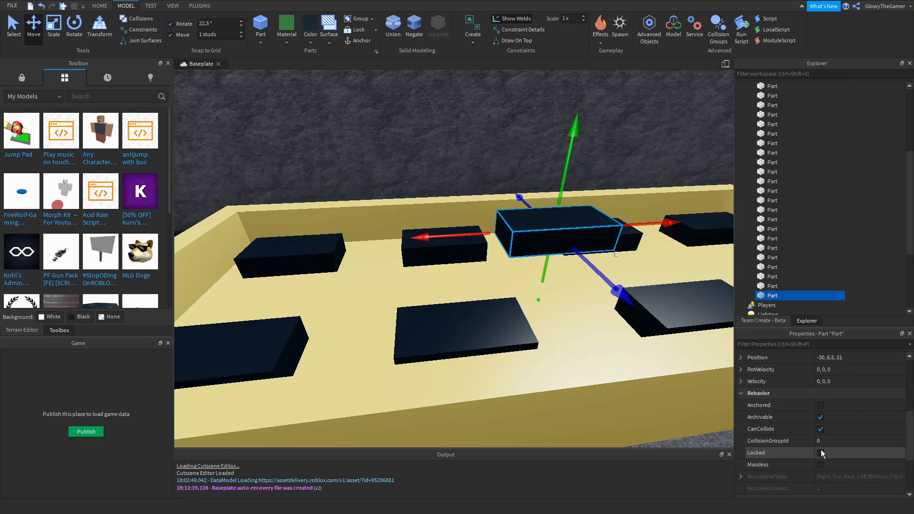
scroll(842, 410, "up", 3)
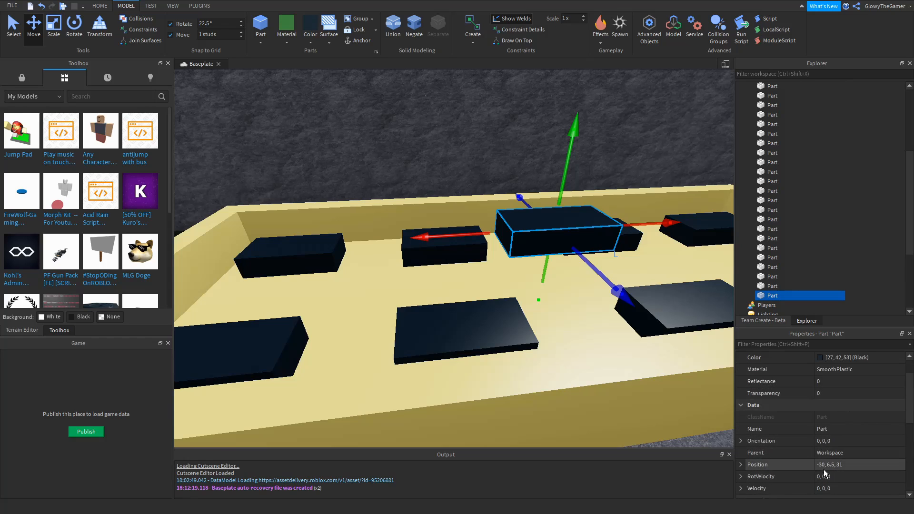
left_click(842, 467)
key("ctrl+c")
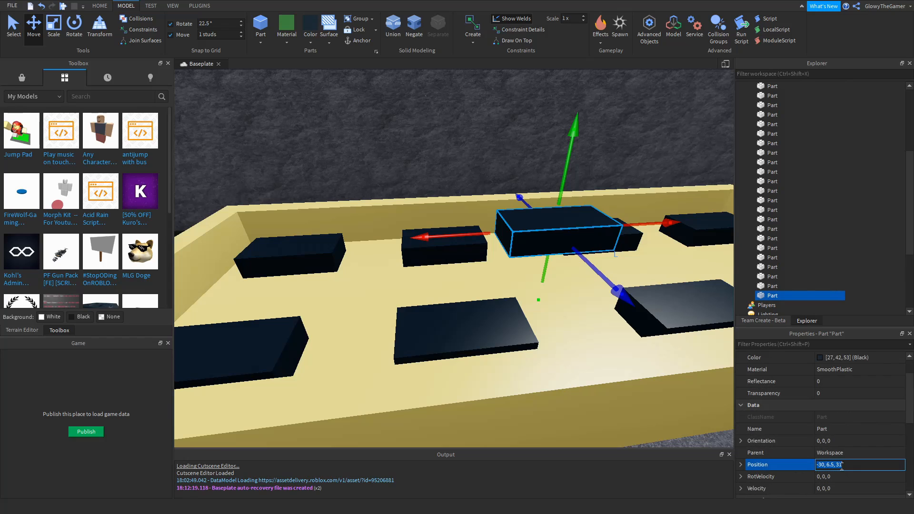
right_click_drag(624, 340, 640, 330)
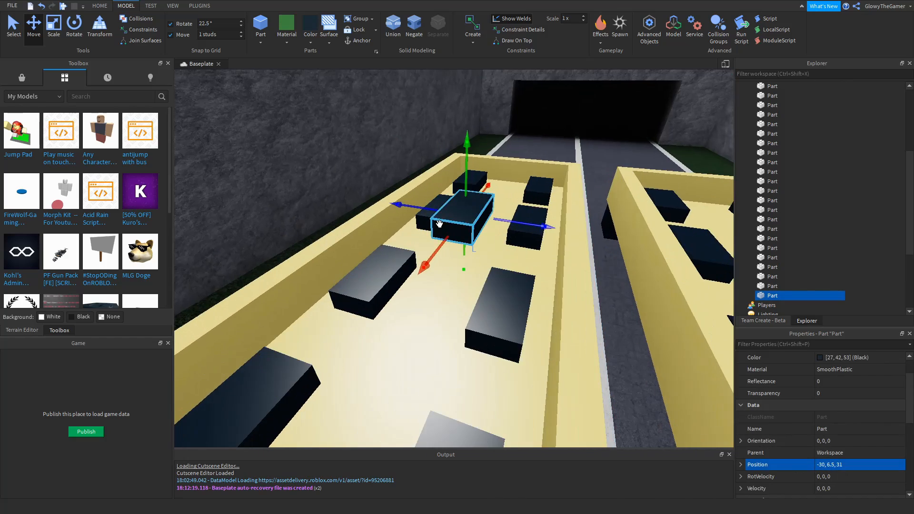
scroll(439, 224, "down", 1)
scroll(440, 223, "down", 2)
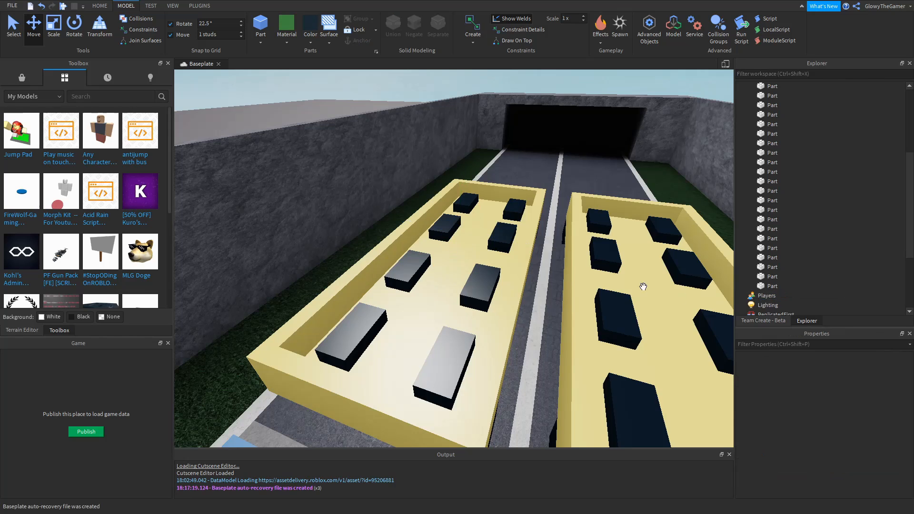
Open the blue teleporter's Teleport script and replace its Vector3 destination coordinates with -30, 6.5, 31
scroll(495, 308, "up", 5)
left_click(526, 320)
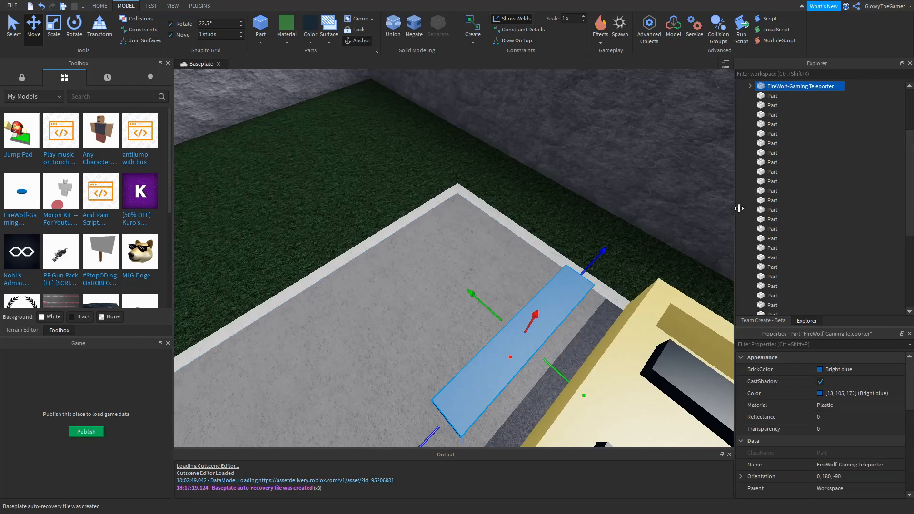
left_click(748, 85)
double_click(778, 95)
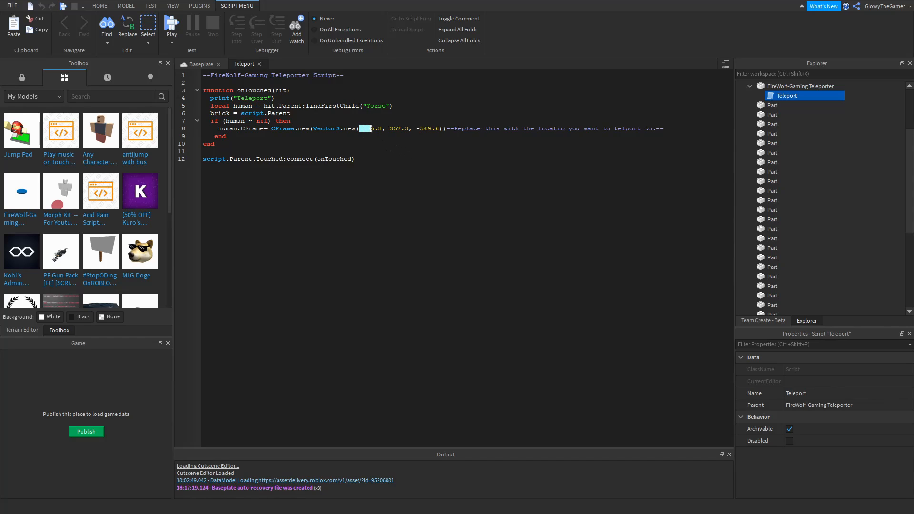
left_click_drag(372, 128, 442, 129)
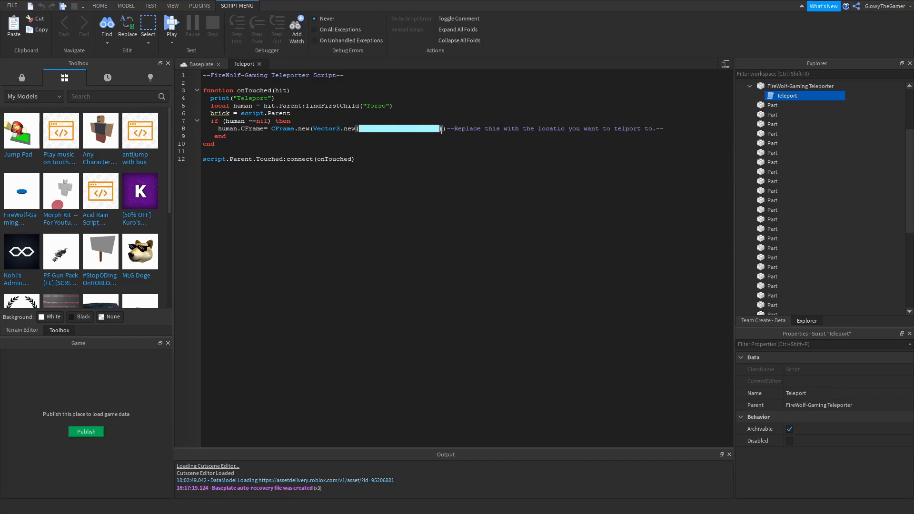
key("ctrl+v")
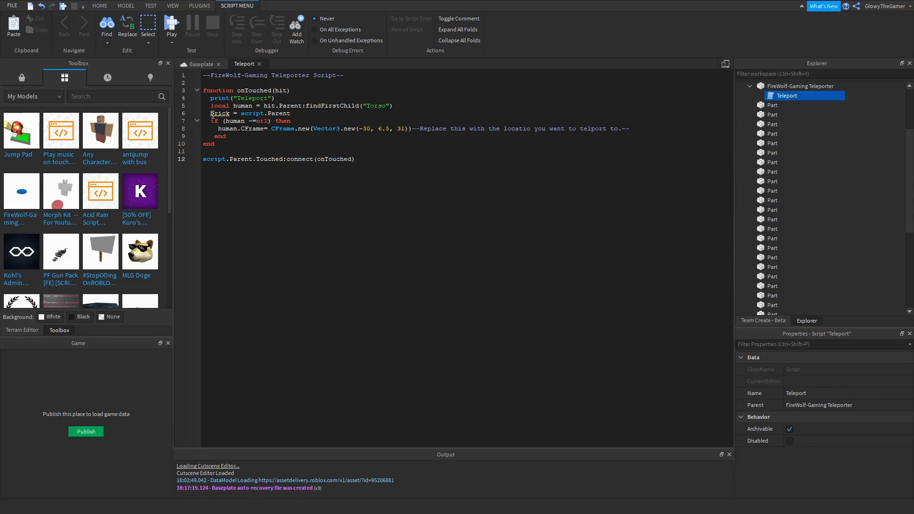
Declare the brick variable as local in the Teleport script and close the script
type("local")
left_click_drag(403, 132, 368, 133)
left_click(258, 64)
Duplicate the blue teleporter block, place the copy across the lane behind the other bus, and expand it to show its script
right_click_drag(542, 286, 522, 304)
left_click(405, 381)
key("s")
right_click_drag(404, 381, 547, 203)
key("w")
key("s")
key("d")
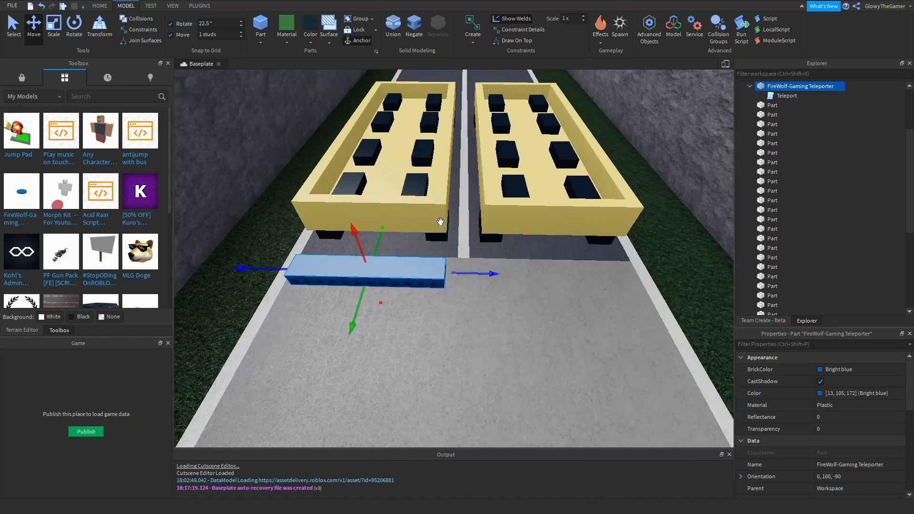
key("ctrl+d")
key("d")
left_click_drag(213, 269, 323, 320)
left_click(749, 88)
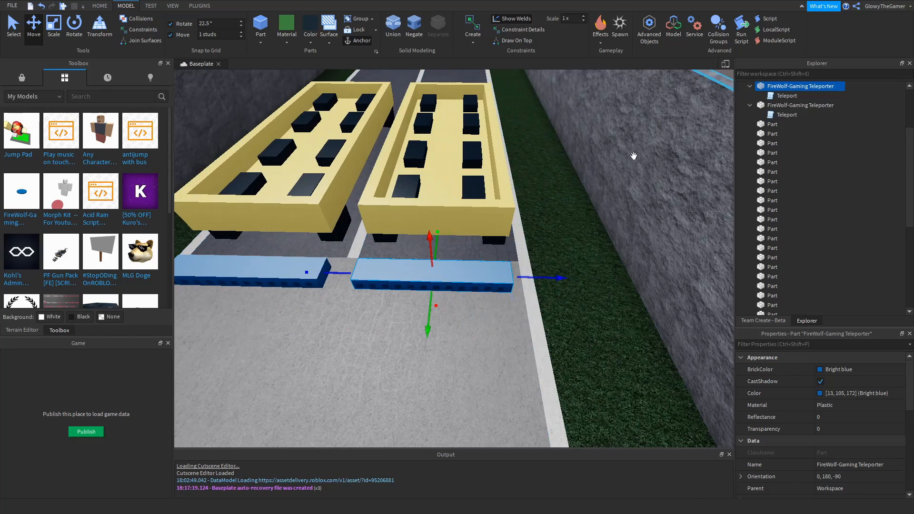
Insert a part and place it between the seats of the second bus as a destination marker
key("w")
right_click_drag(471, 162, 471, 162)
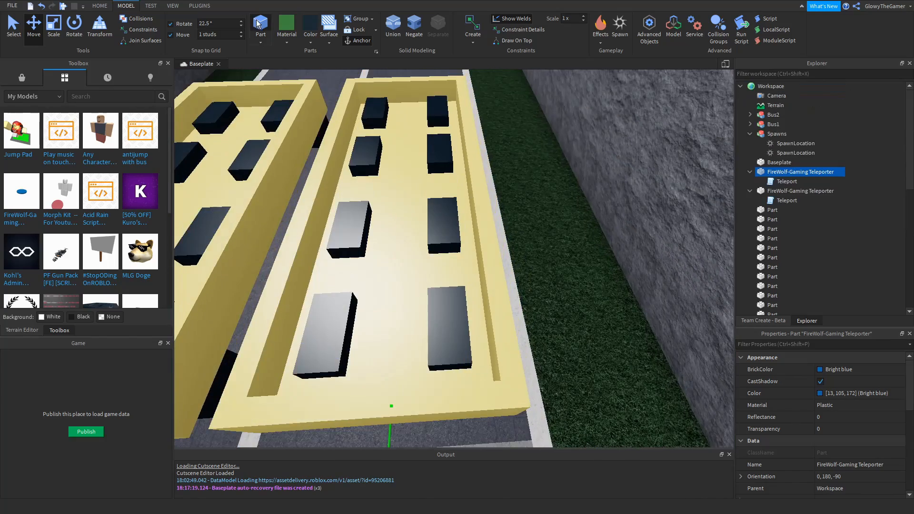
left_click(261, 24)
left_click_drag(457, 236, 406, 215)
Copy the second bus marker's position values and delete the marker part
scroll(807, 424, "down", 2)
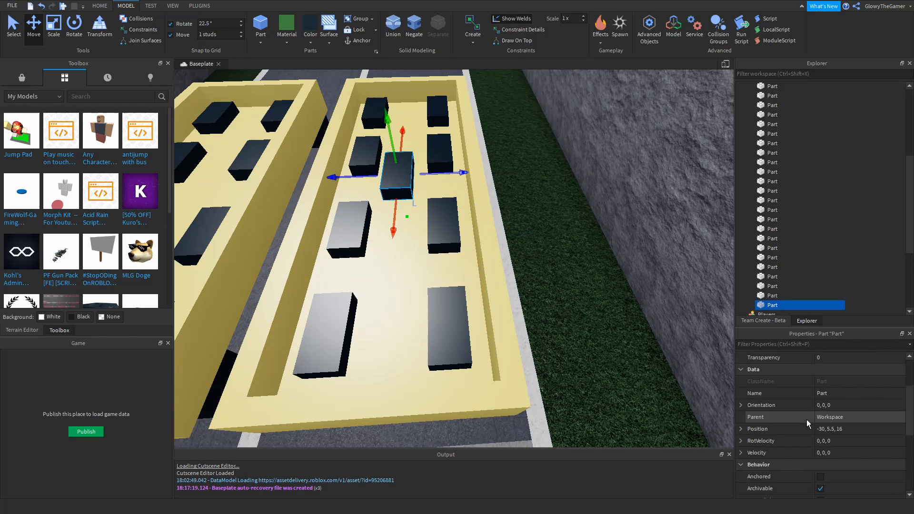
scroll(808, 424, "down", 3)
left_click(841, 362)
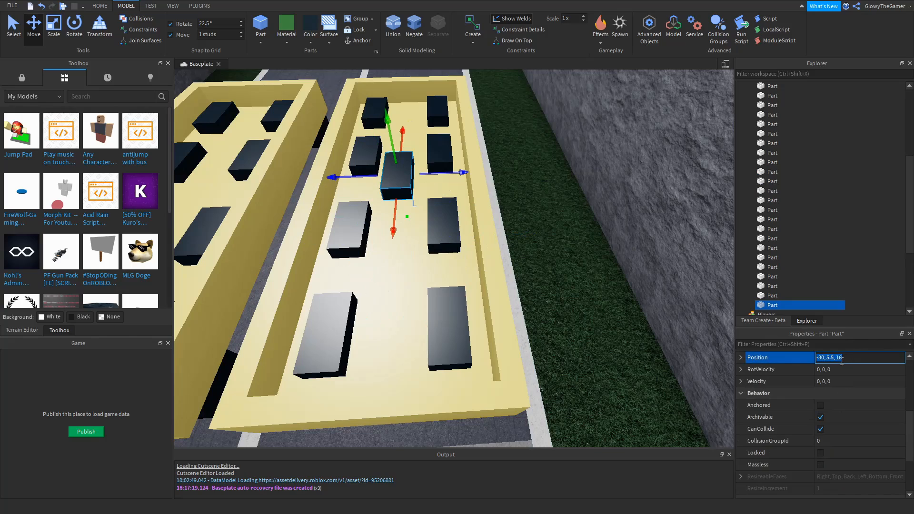
left_click(423, 188)
left_click(397, 177)
key("Delete")
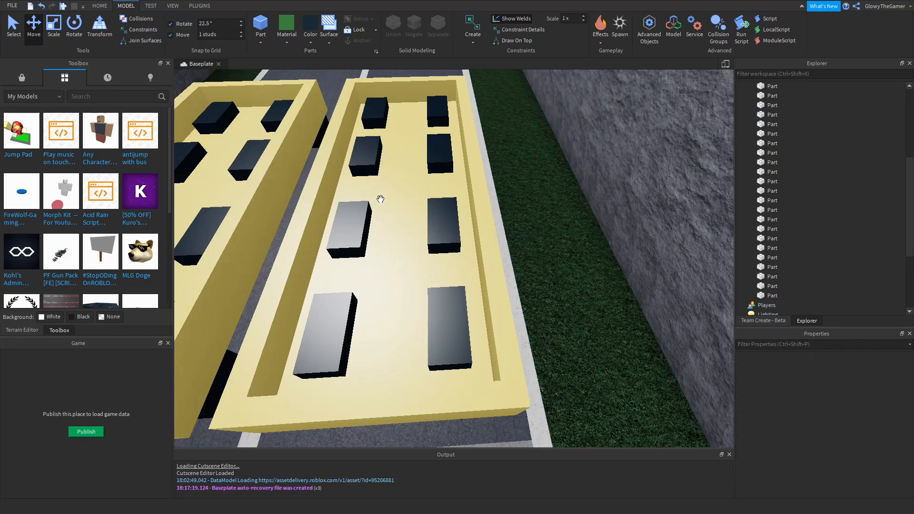
Set the duplicated teleporter's script destination to -30, 5.5, 16 and close the script
right_click_drag(380, 199, 417, 268)
left_click(417, 267)
double_click(756, 96)
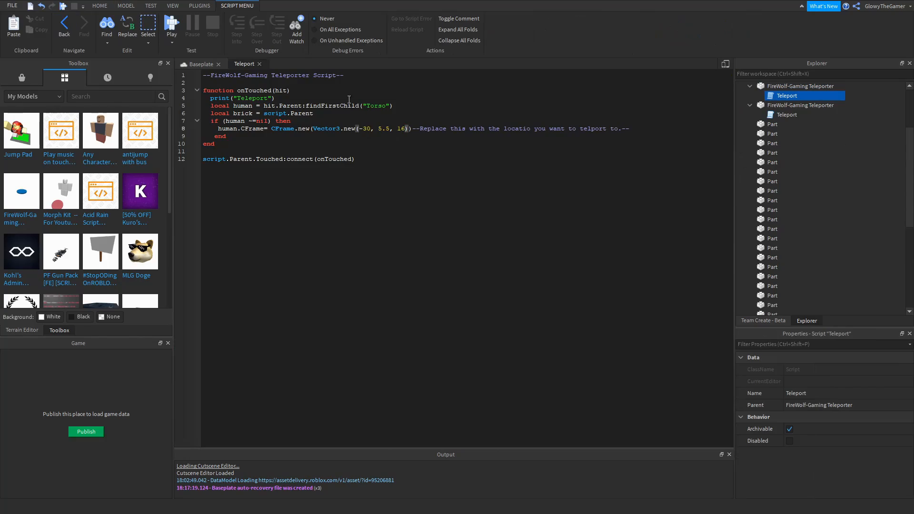
left_click(261, 64)
Select both teleporter blocks and set their transparency to 0.5
right_click_drag(516, 211, 516, 216)
left_click(366, 197)
left_click(465, 190, "shift")
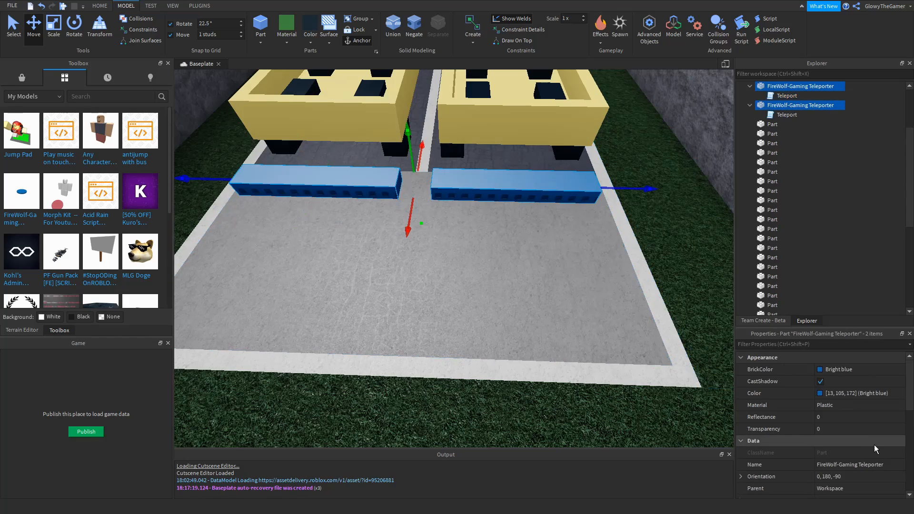
left_click(833, 428)
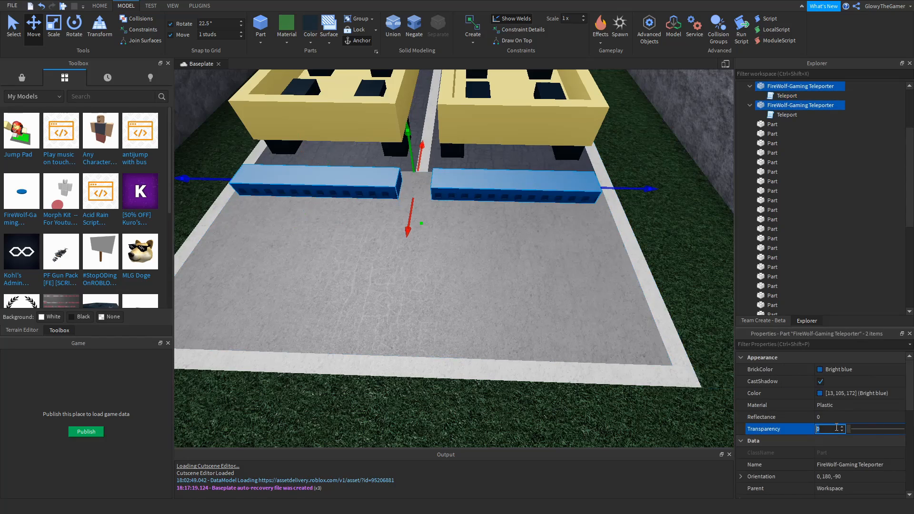
type(".5")
key("Return")
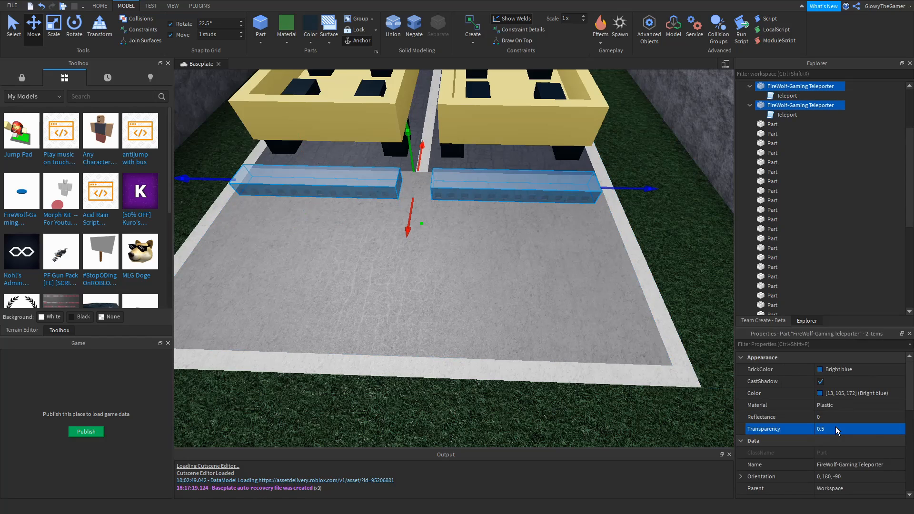
Change the colour of both teleporter blocks to Really red
scroll(835, 426, "down", 5)
scroll(830, 397, "up", 5)
scroll(614, 229, "down", 10)
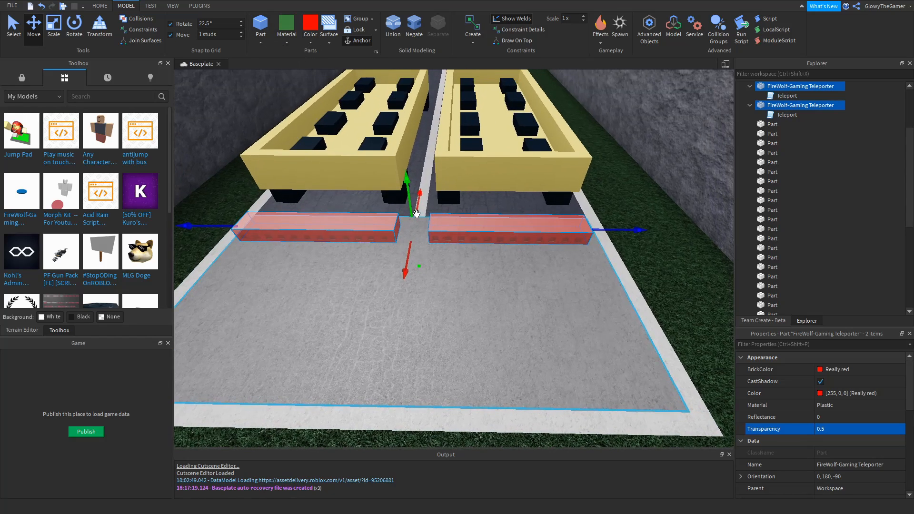
Examine both red teleporter blocks behind the buses from near and far
scroll(432, 231, "up", 4)
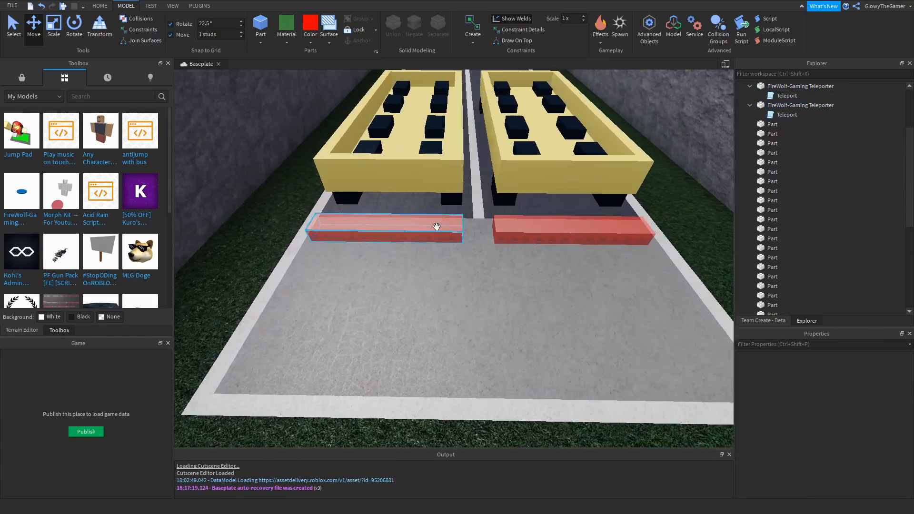
scroll(491, 241, "down", 6)
scroll(428, 214, "up", 4)
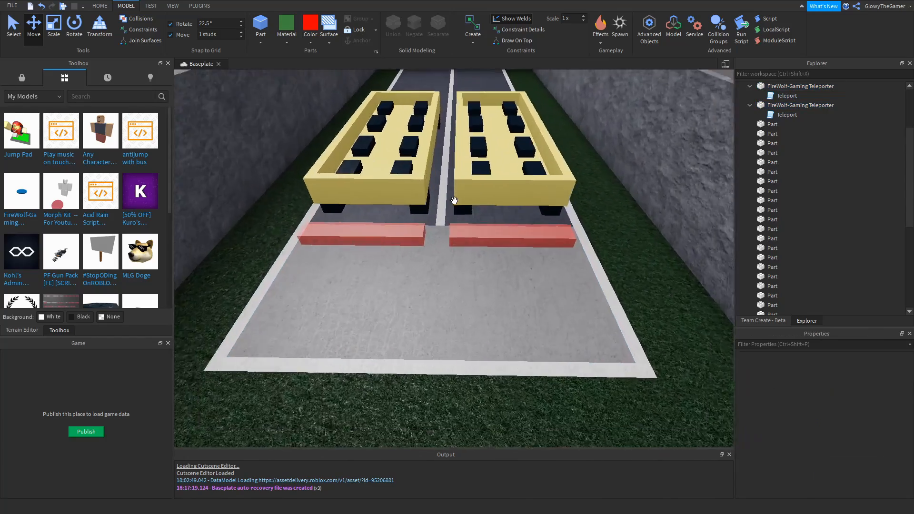
right_click_drag(454, 201, 454, 217)
scroll(451, 202, "up", 4)
scroll(398, 224, "down", 5)
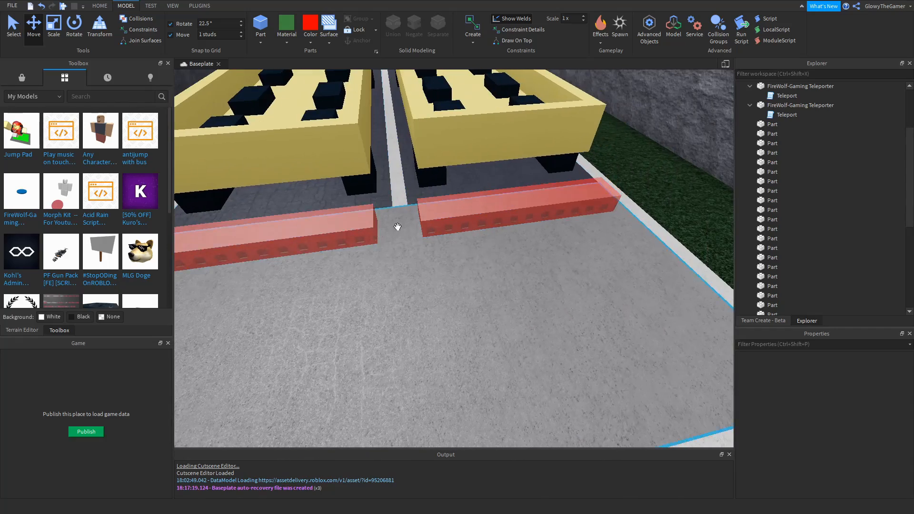
scroll(406, 230, "down", 3)
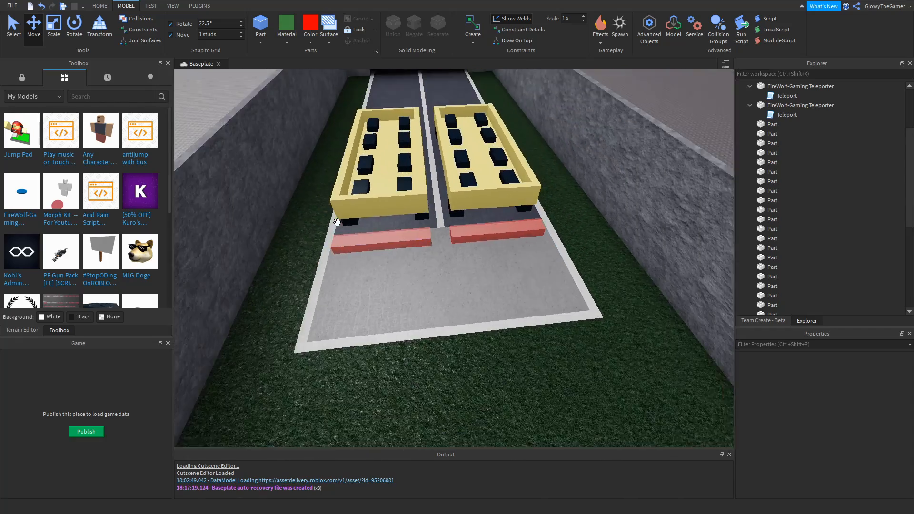
scroll(412, 237, "up", 5)
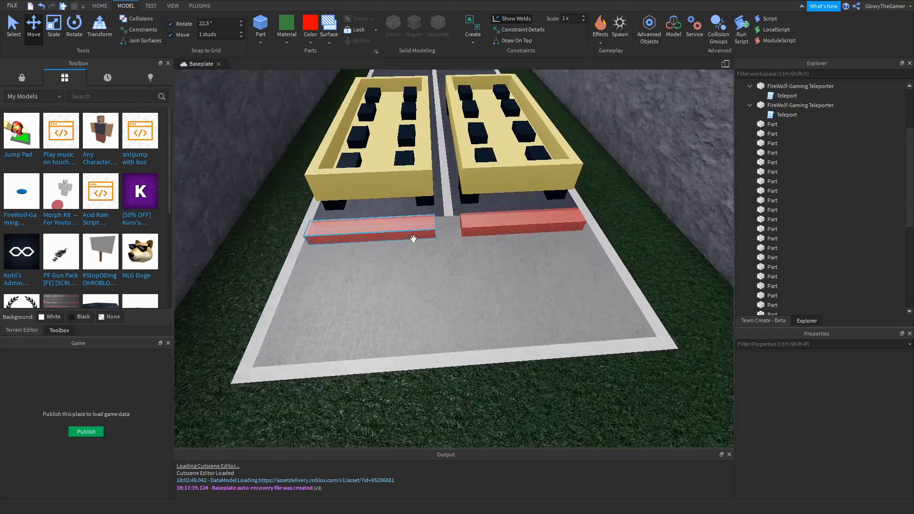
left_click(411, 206)
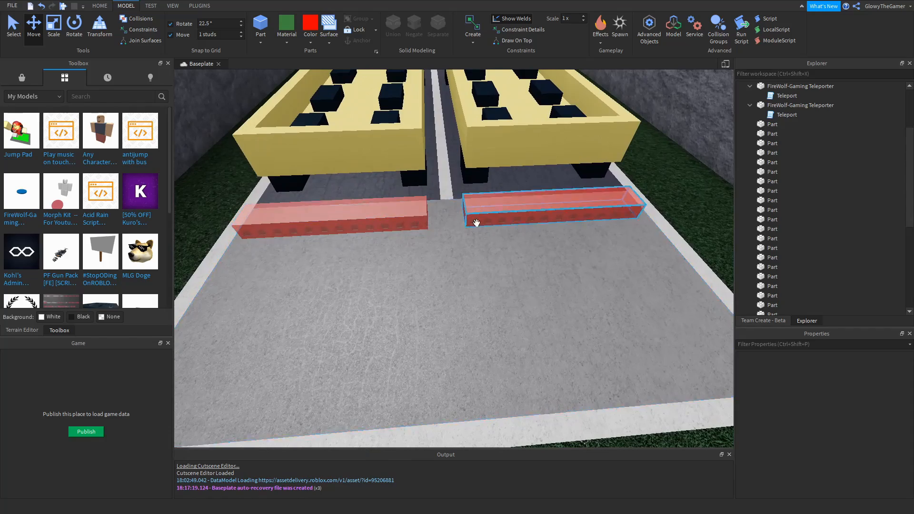
scroll(451, 213, "down", 2)
scroll(620, 267, "down", 4)
Review the lobby layout with the buses, seats, tunnel, walls and grass area from several angles
right_click_drag(620, 267, 616, 270)
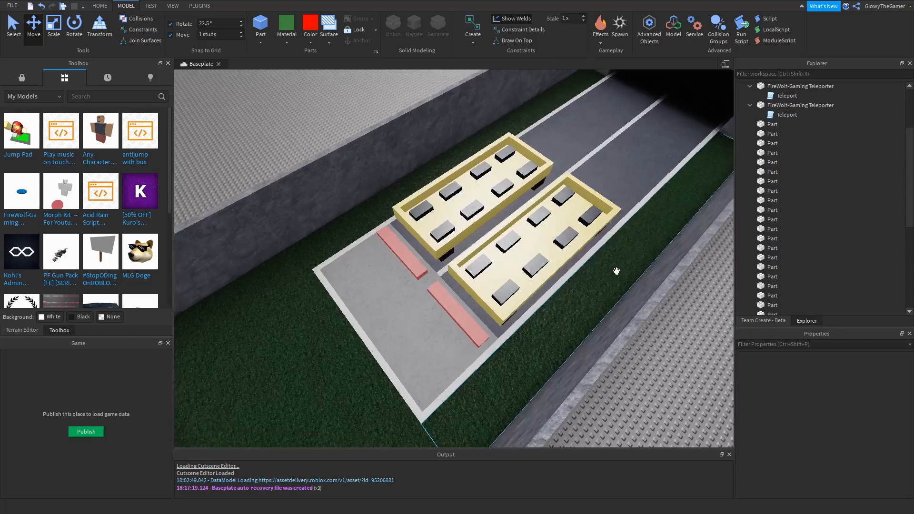
scroll(638, 299, "up", 5)
scroll(546, 278, "up", 3)
scroll(464, 196, "down", 4)
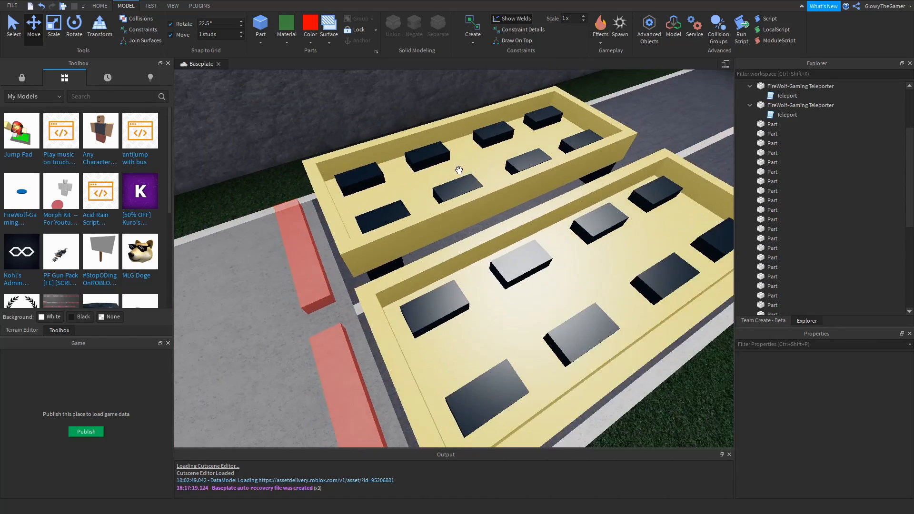
scroll(440, 203, "up", 2)
scroll(447, 201, "down", 1)
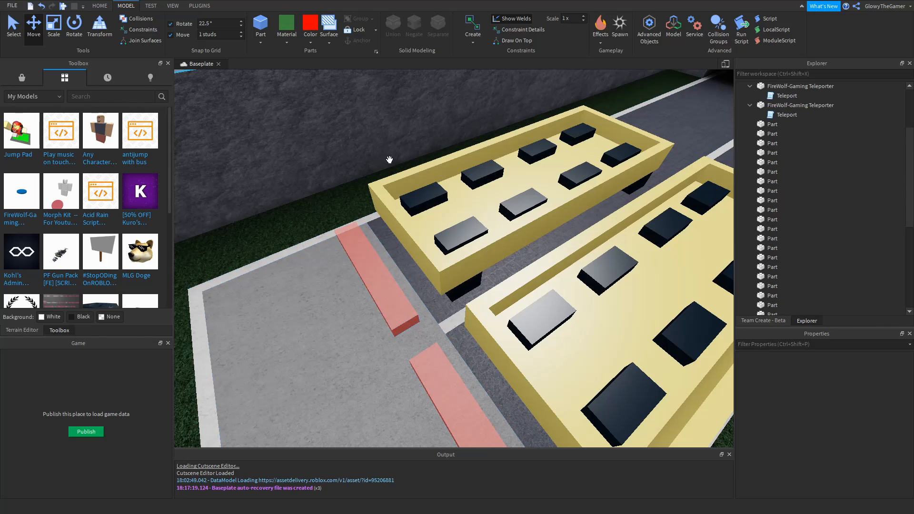
scroll(305, 341, "down", 2)
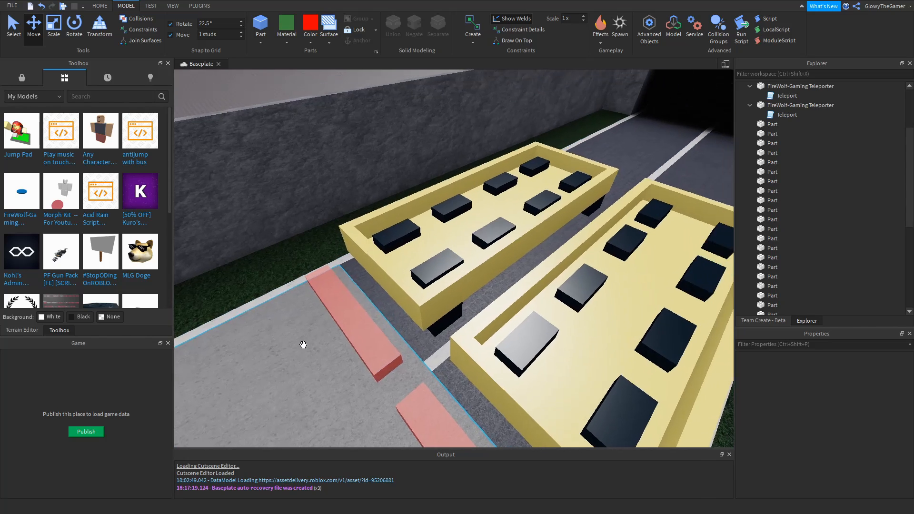
scroll(303, 345, "down", 1)
scroll(457, 255, "down", 4)
scroll(458, 258, "up", 3)
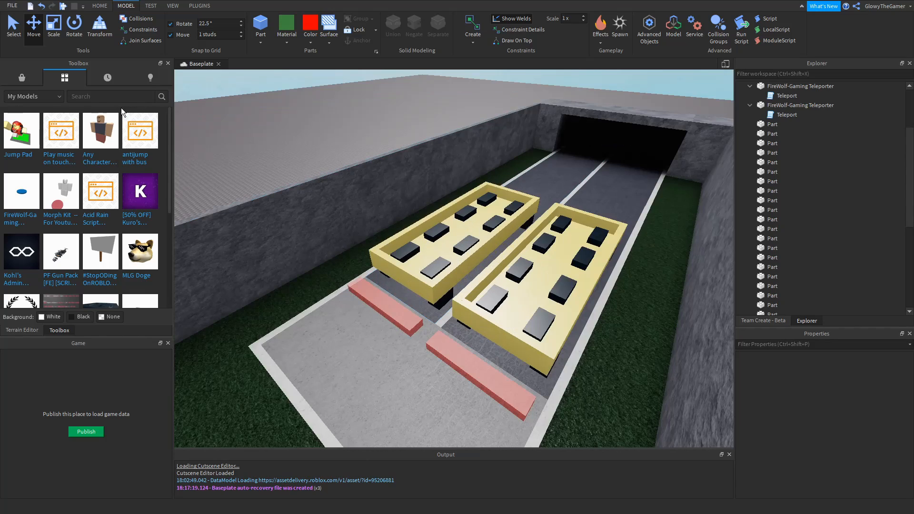
right_click_drag(417, 279, 416, 278)
right_click_drag(455, 214, 437, 257)
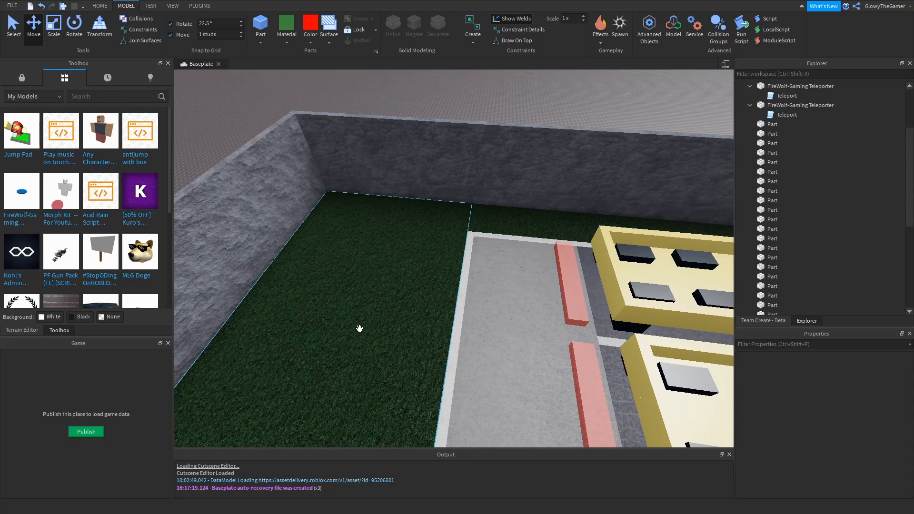
right_click_drag(489, 307, 469, 306)
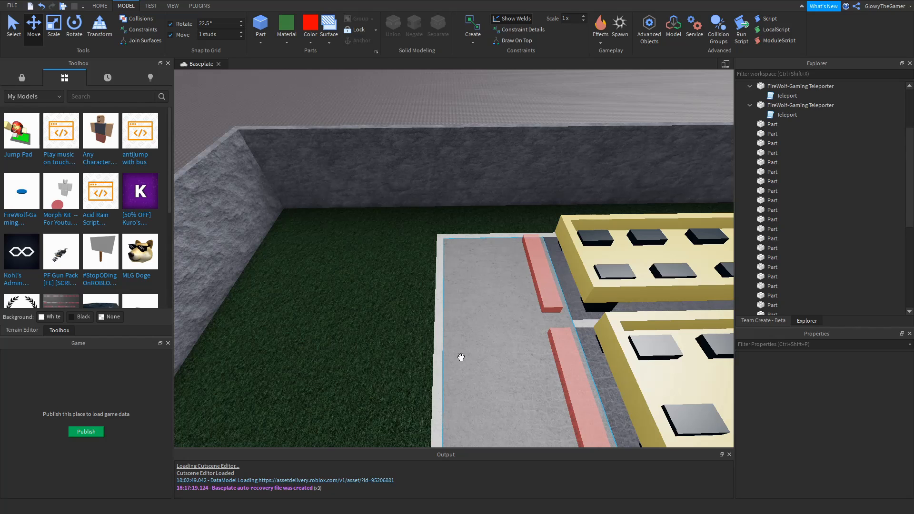
Add the antijump script, with its NoJump local script, to the Workspace
scroll(461, 357, "down", 5)
scroll(410, 244, "up", 3)
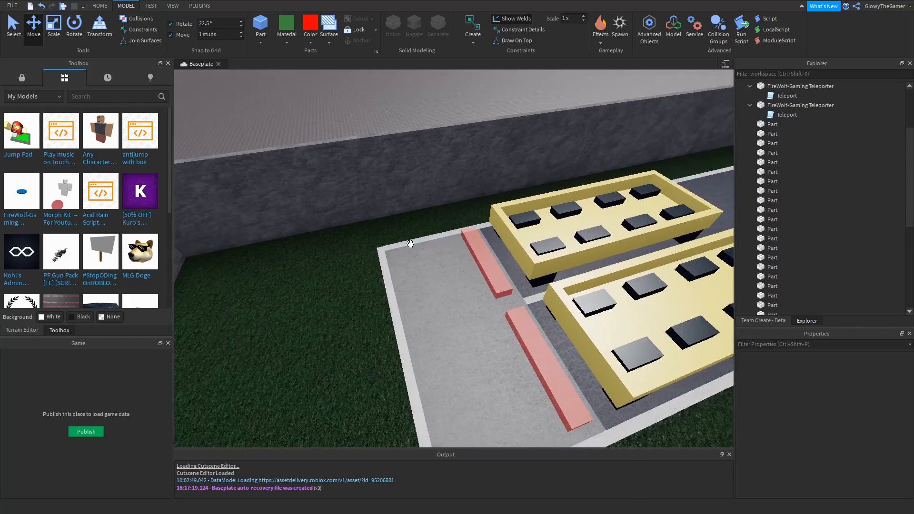
scroll(410, 243, "up", 1)
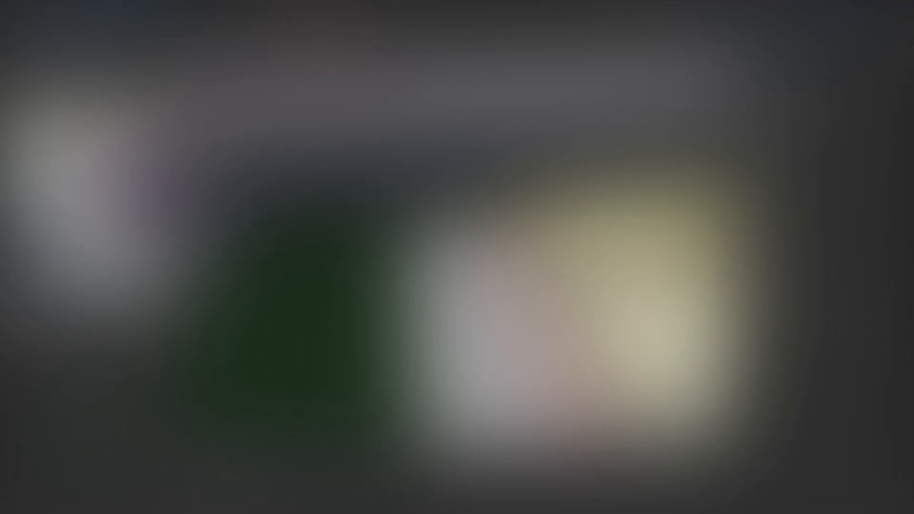
scroll(799, 179, "up", 3)
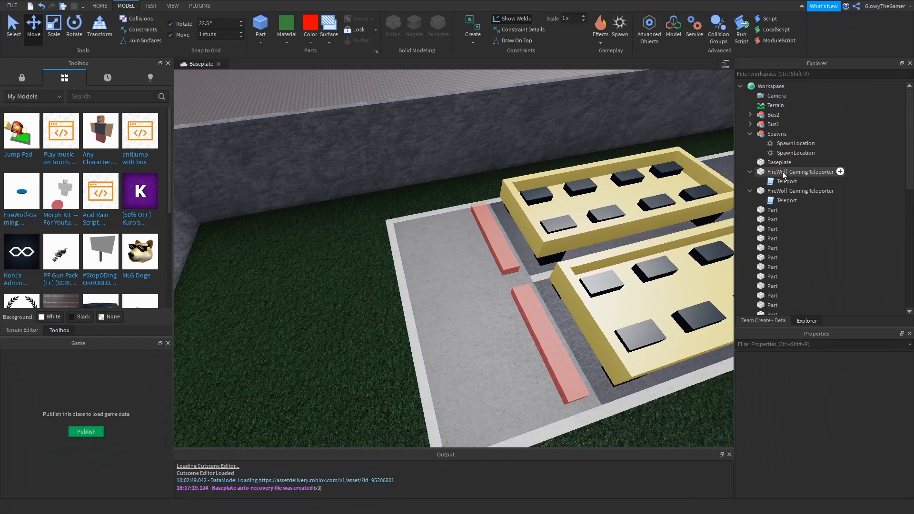
left_click(767, 87)
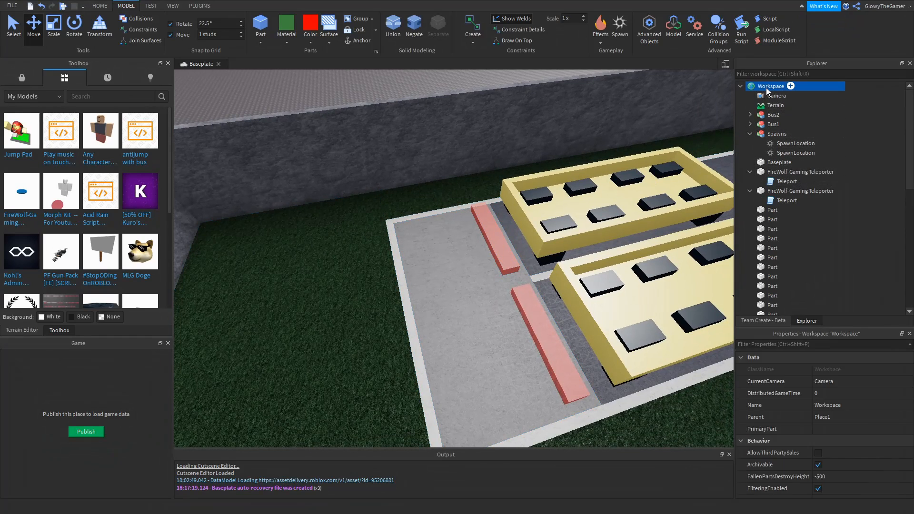
left_click(788, 115)
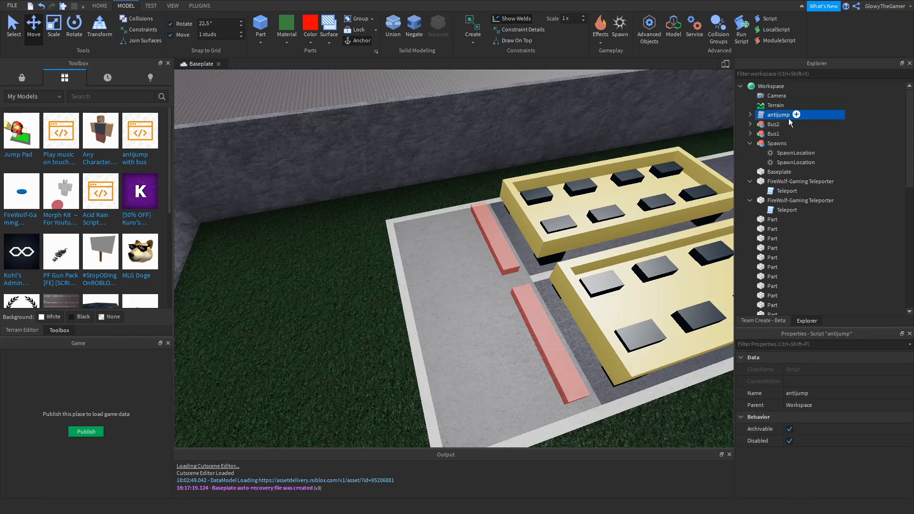
Read through the code of the antijump script and its NoJump local script, and close both
left_click(750, 114)
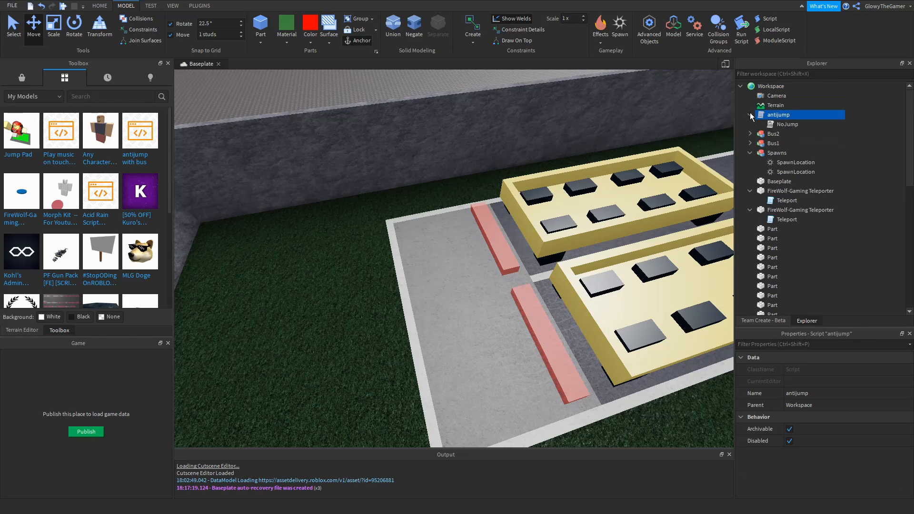
double_click(779, 114)
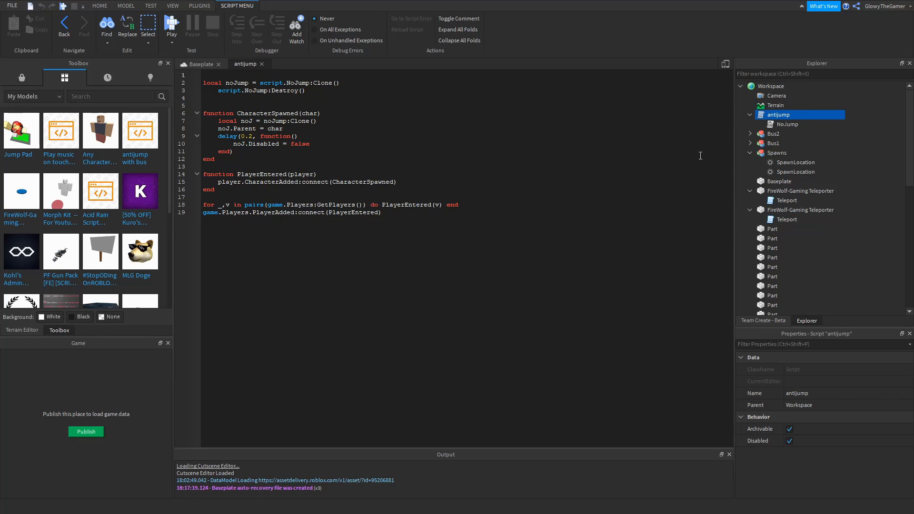
left_click(772, 125)
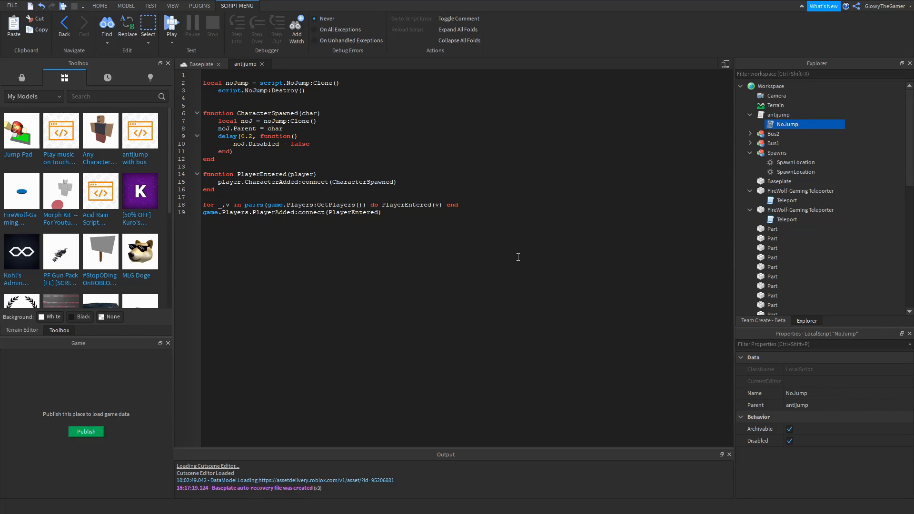
left_click_drag(476, 227, 190, 171)
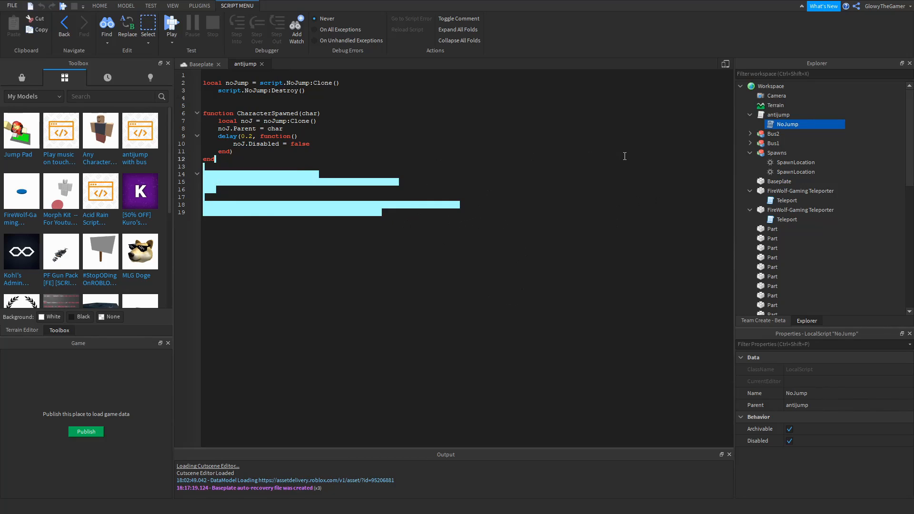
double_click(779, 125)
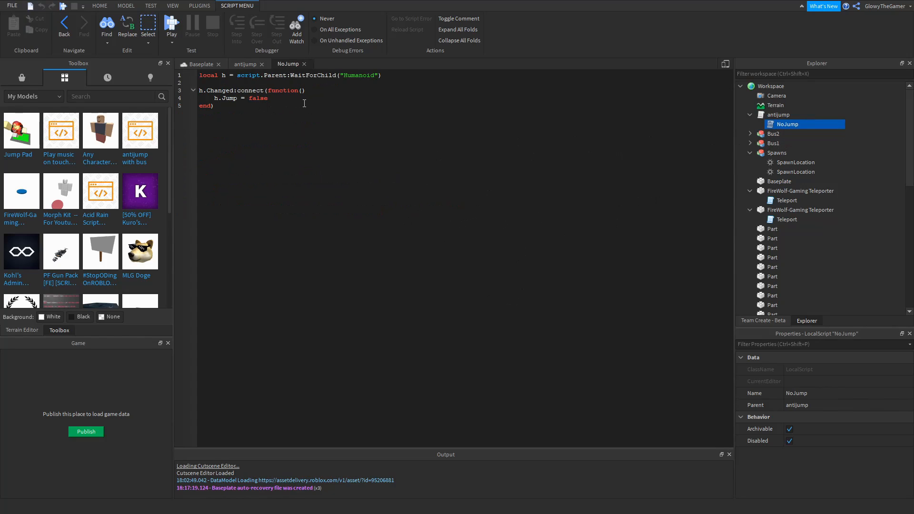
left_click(304, 64)
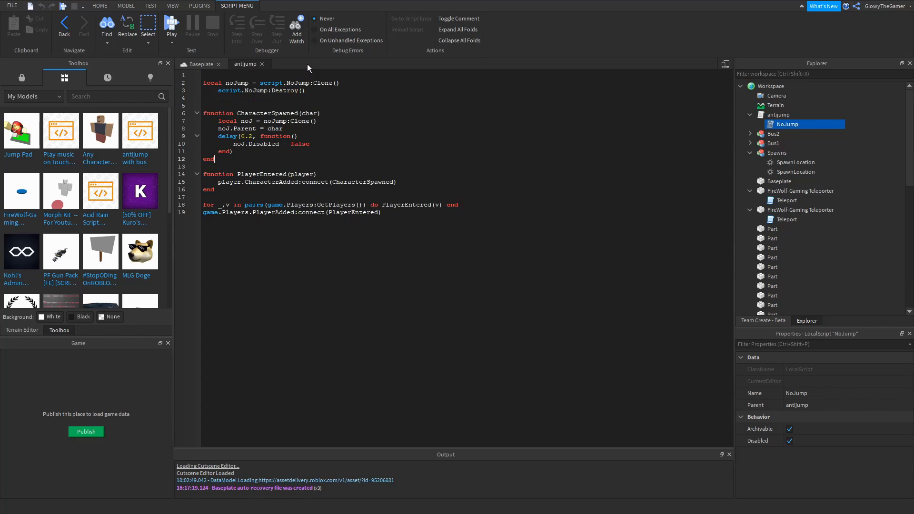
left_click(262, 63)
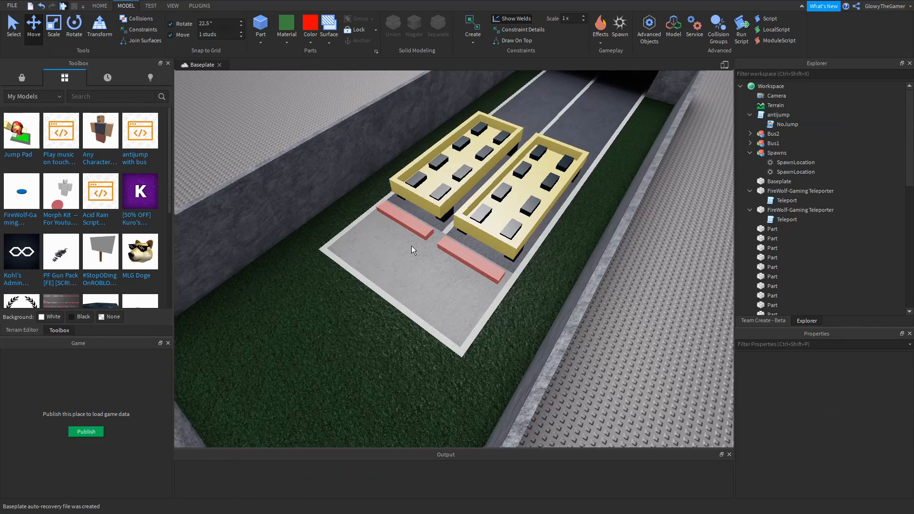
Playtest the lobby by walking the avatar to the red teleporter block behind a bus, and stop the test
key("F5")
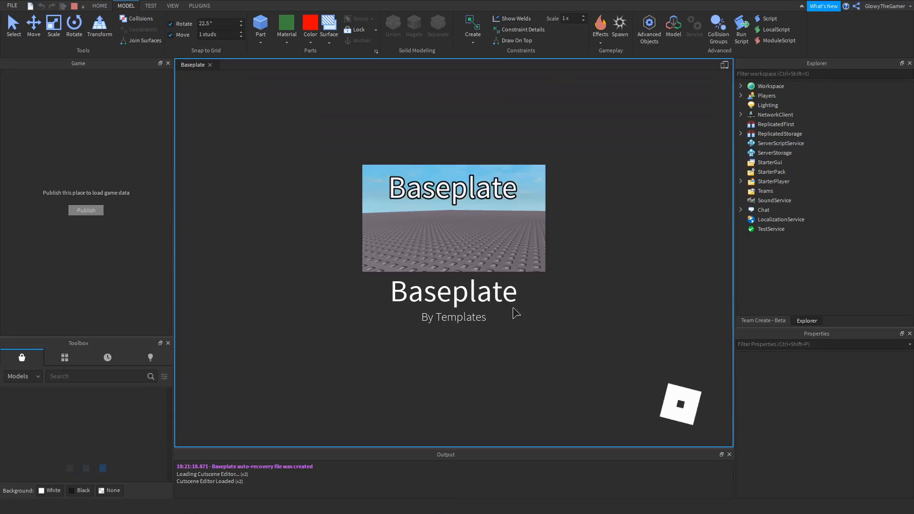
right_click_drag(527, 278, 528, 278)
key("d")
key("w")
right_click_drag(508, 245, 509, 245)
key("s")
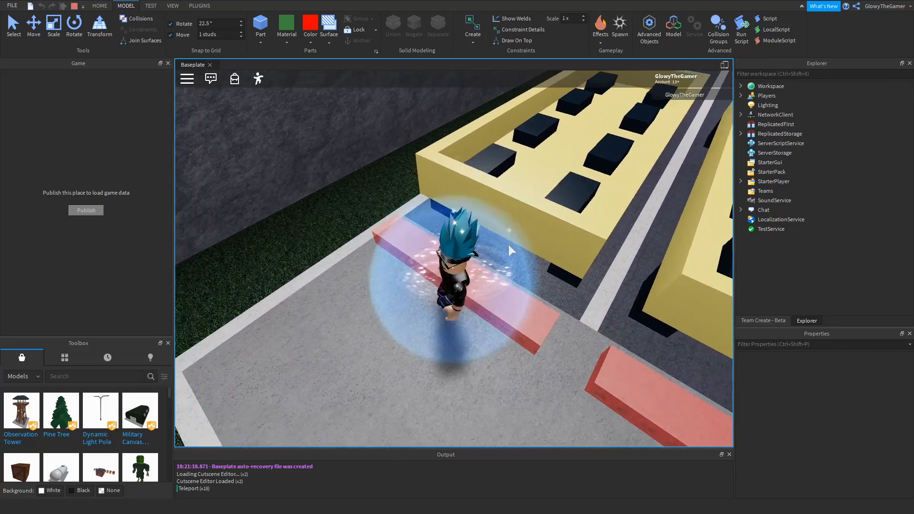
left_click(75, 7)
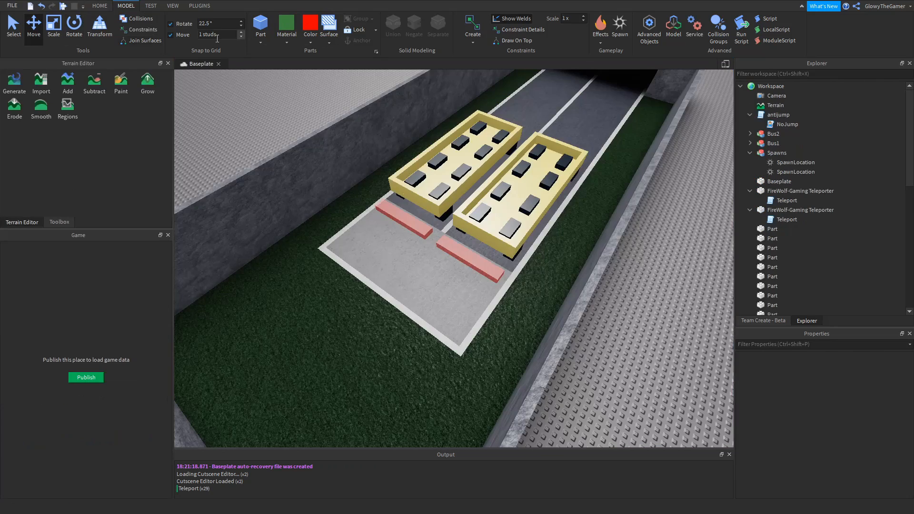
Change the avatar type in the game settings and save it
left_click(100, 6)
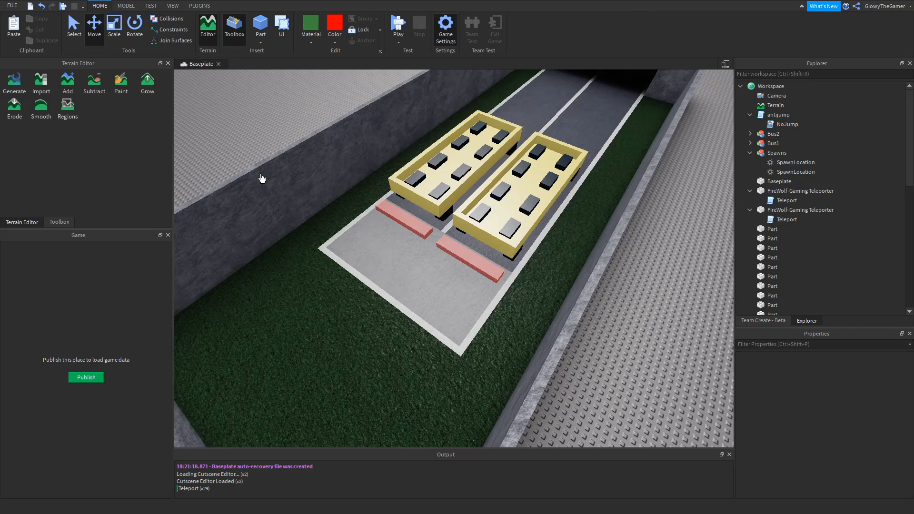
left_click(272, 153)
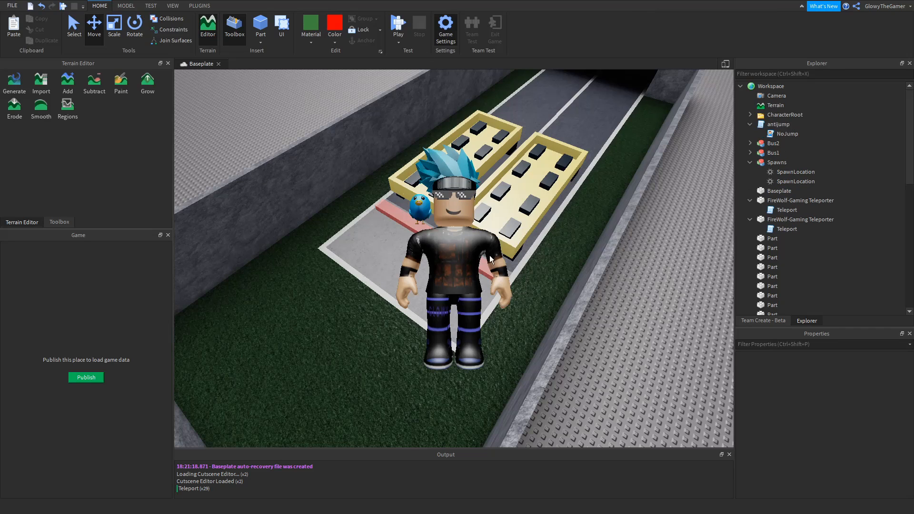
left_click(650, 385)
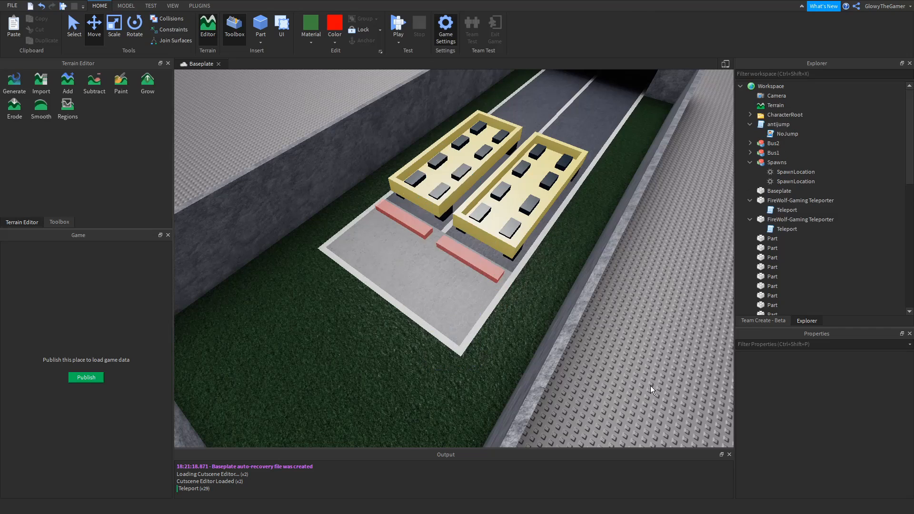
Playtest the lobby again by walking the avatar through the red teleporter block and sitting on a bus seat
left_click(399, 23)
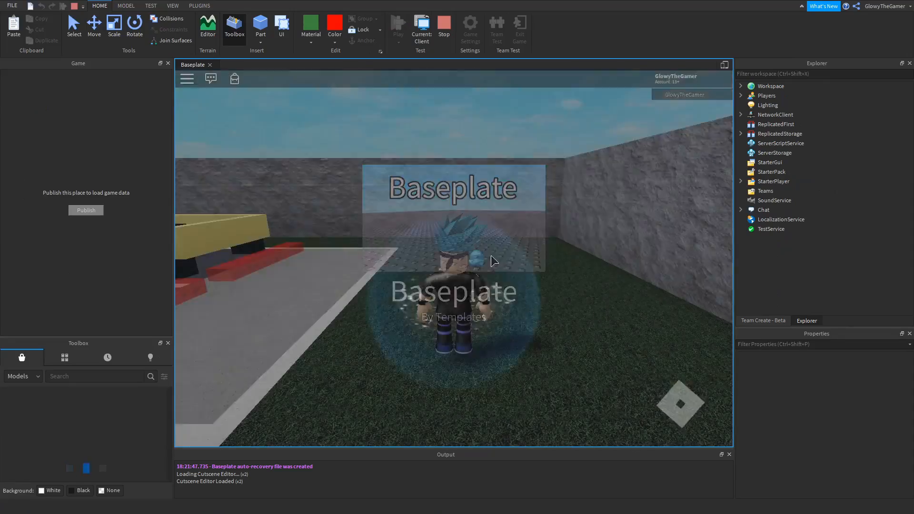
right_click_drag(488, 240, 493, 246)
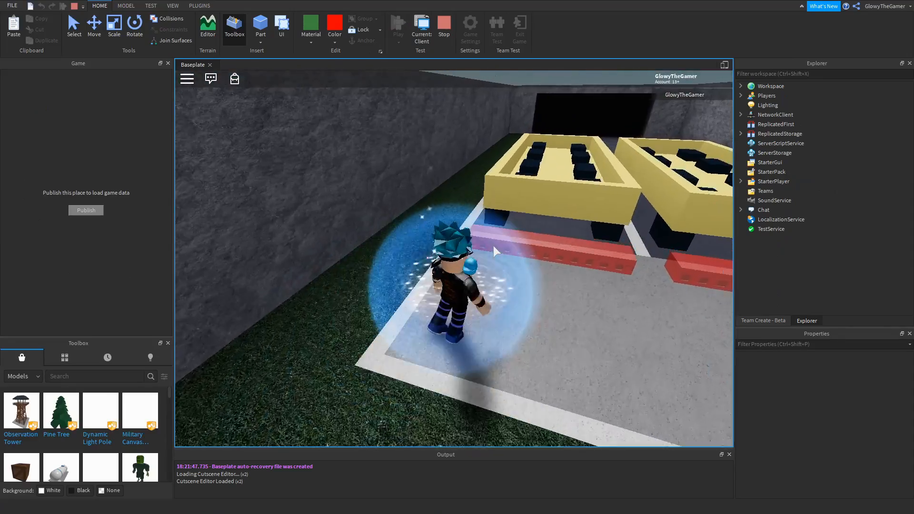
key("w")
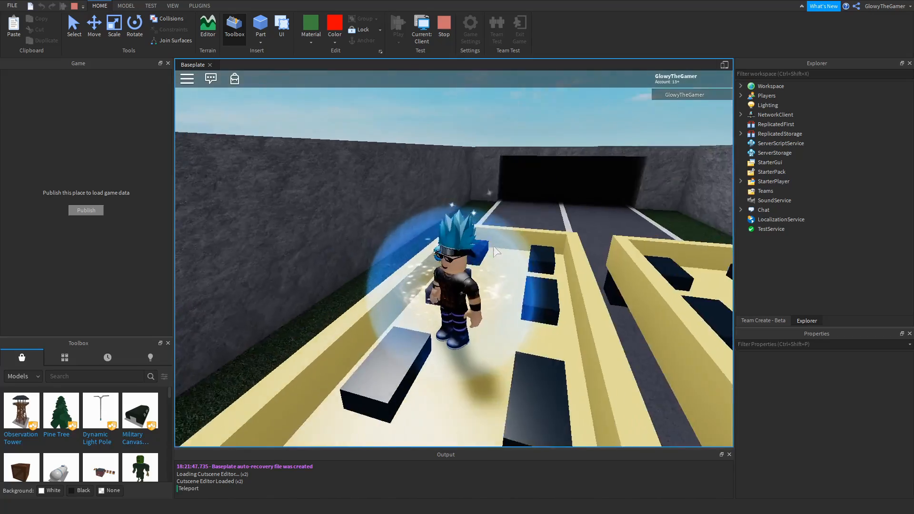
key("s")
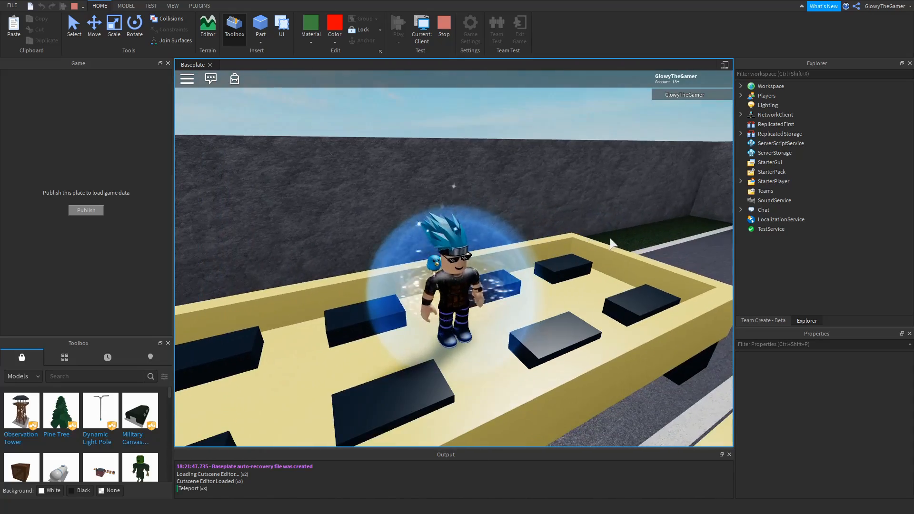
key("w")
right_click_drag(527, 198, 592, 245)
key("w")
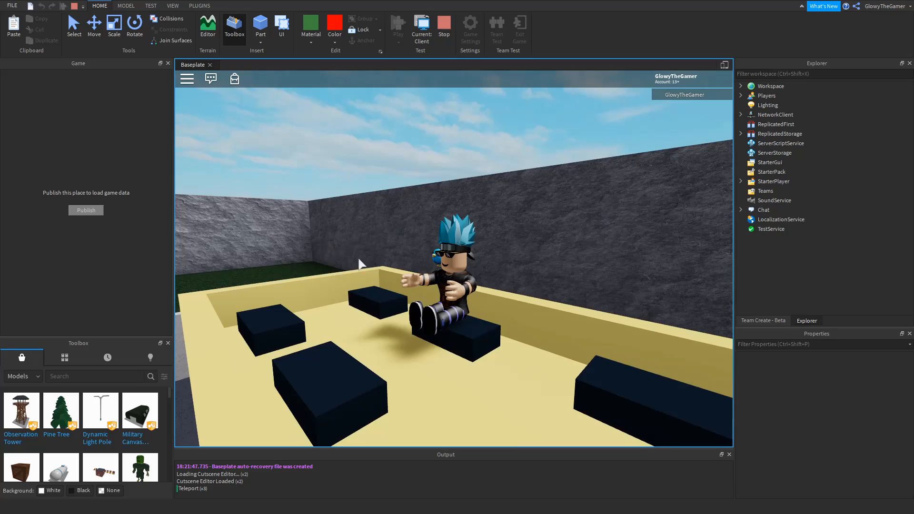
Look around the seated avatar towards the walls, both buses and the tunnel, and end the playtest
right_click_drag(327, 220, 451, 262)
right_click_drag(578, 361, 578, 361)
right_click_drag(488, 328, 469, 326)
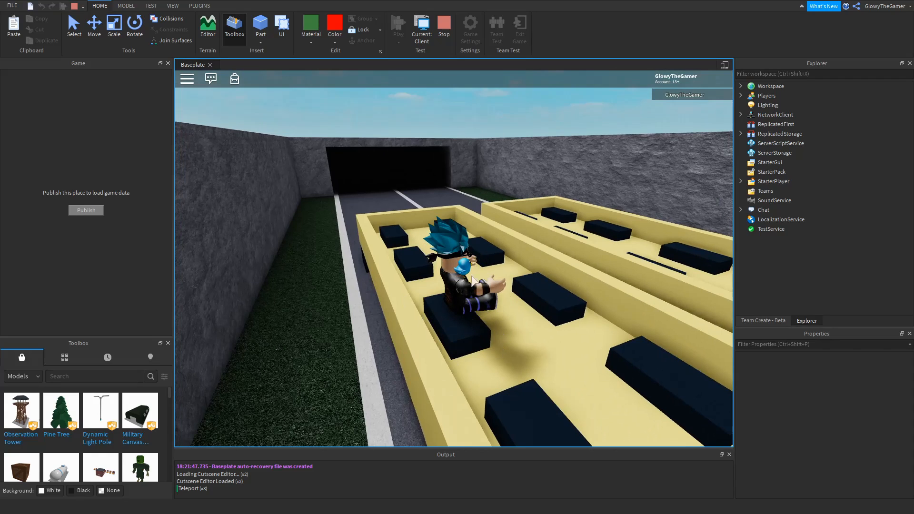
right_click_drag(373, 284, 474, 112)
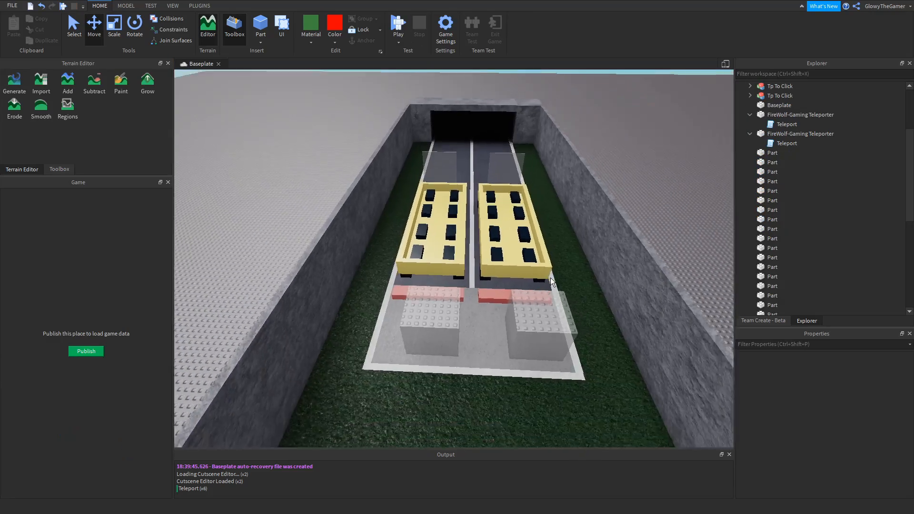
Examine the transparent blocks behind the teleporters, the panels ahead of the buses and the tunnel from several angles
left_click(526, 314)
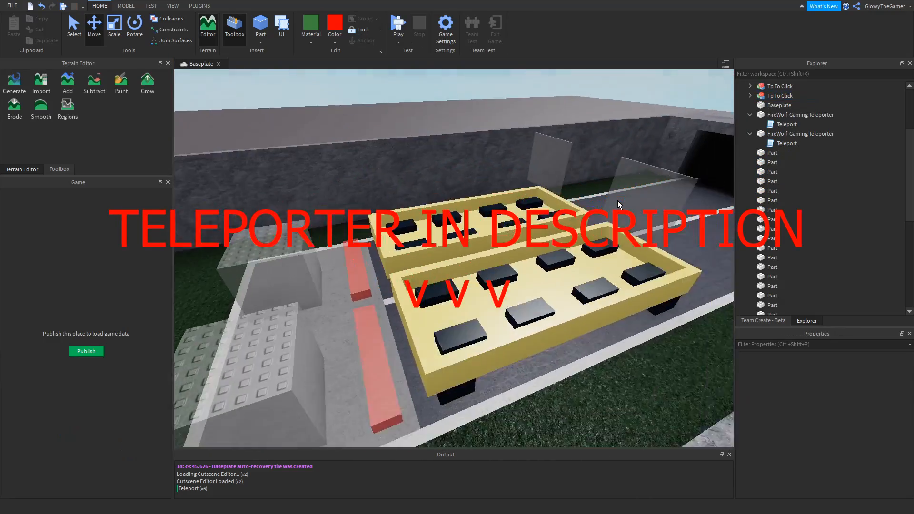
scroll(618, 201, "down", 4)
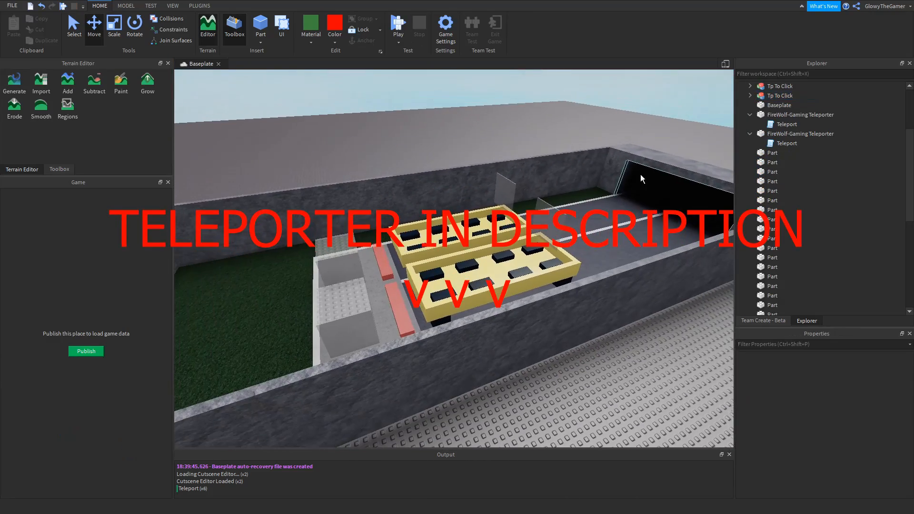
key("a")
right_click_drag(564, 225, 564, 224)
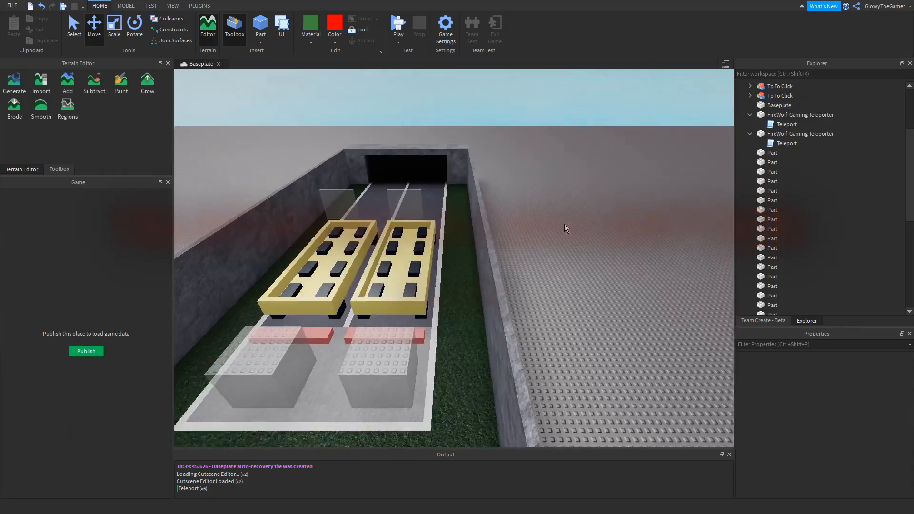
key("a")
key("w")
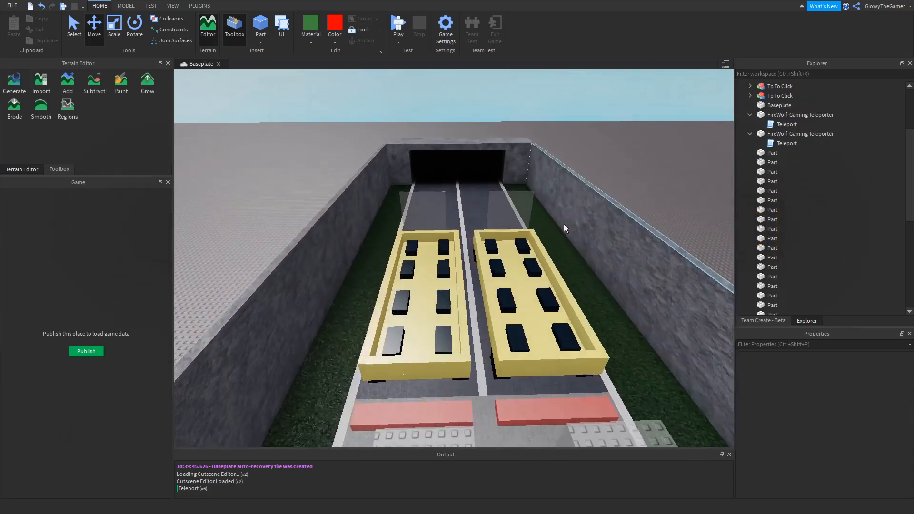
key("d")
key("s")
key("w")
key("d")
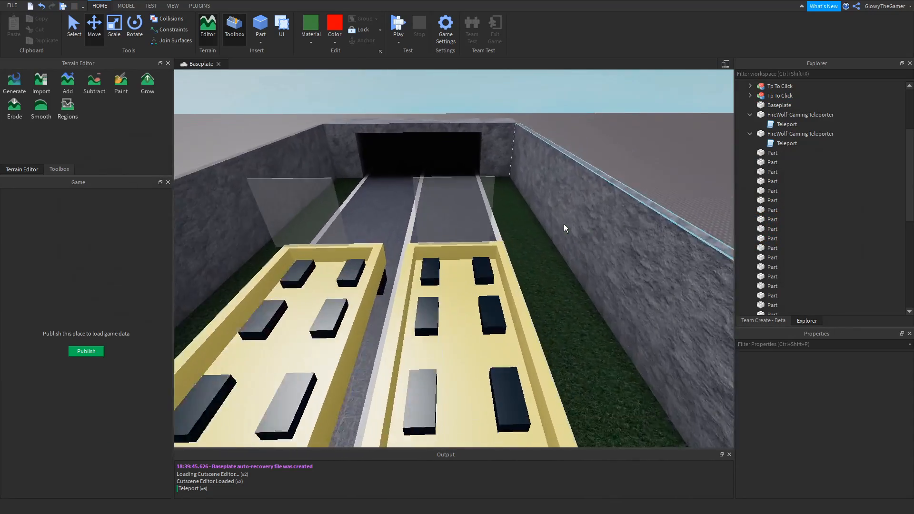
right_click_drag(563, 224, 564, 224)
key("a")
key("s")
scroll(563, 223, "up", 5)
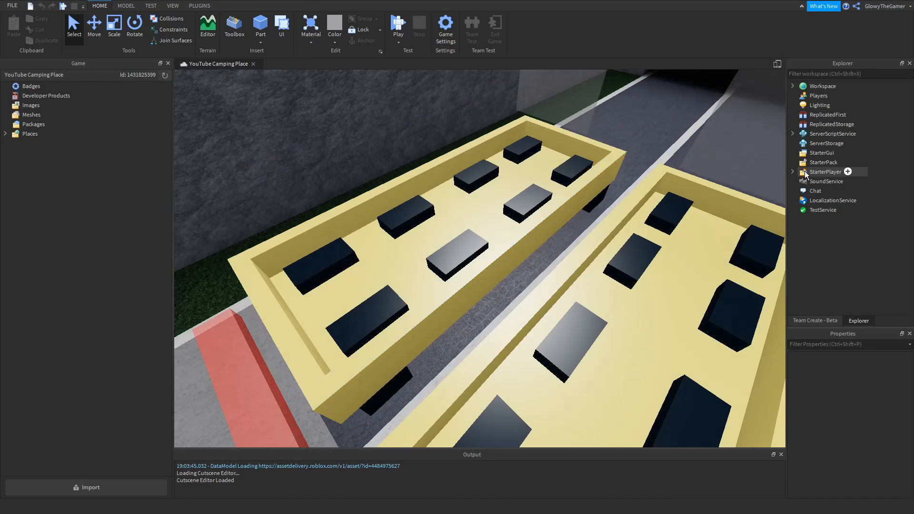
Open the Script in ServerScriptService and replace all its code with the copied seat countdown and private-server teleport code
left_click(792, 133)
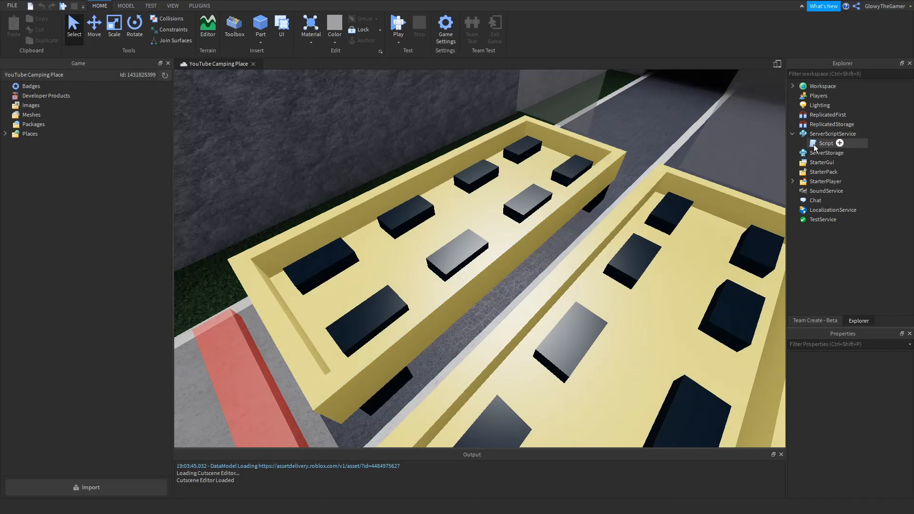
double_click(813, 147)
left_click_drag(233, 244, 203, 75)
left_click(233, 249)
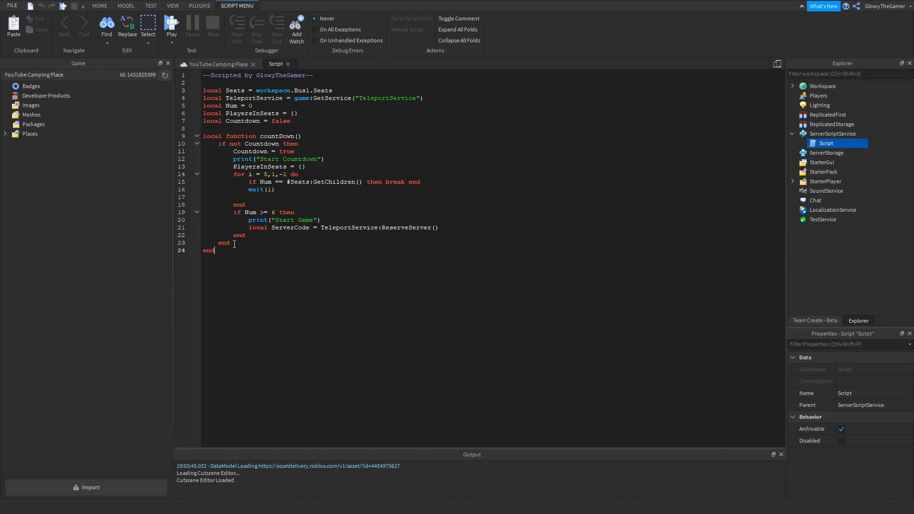
key("ctrl+a")
key("BackSpace")
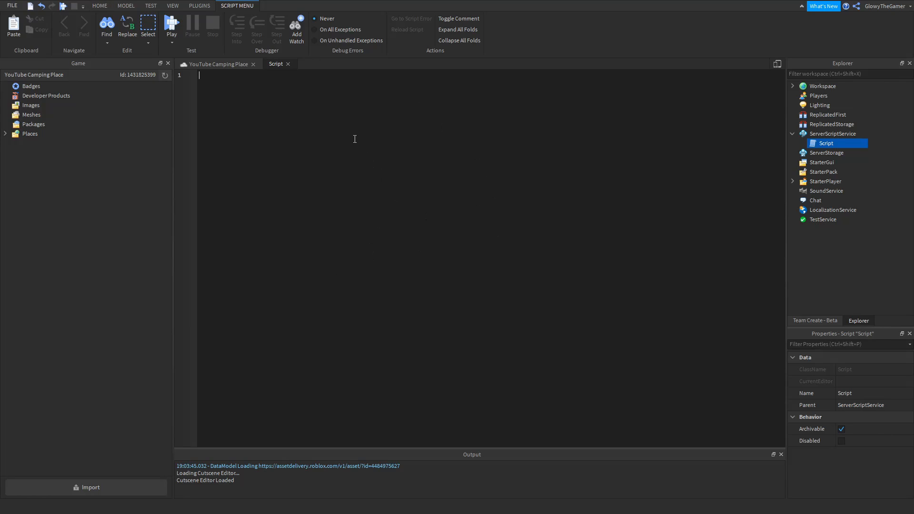
key("ctrl+v")
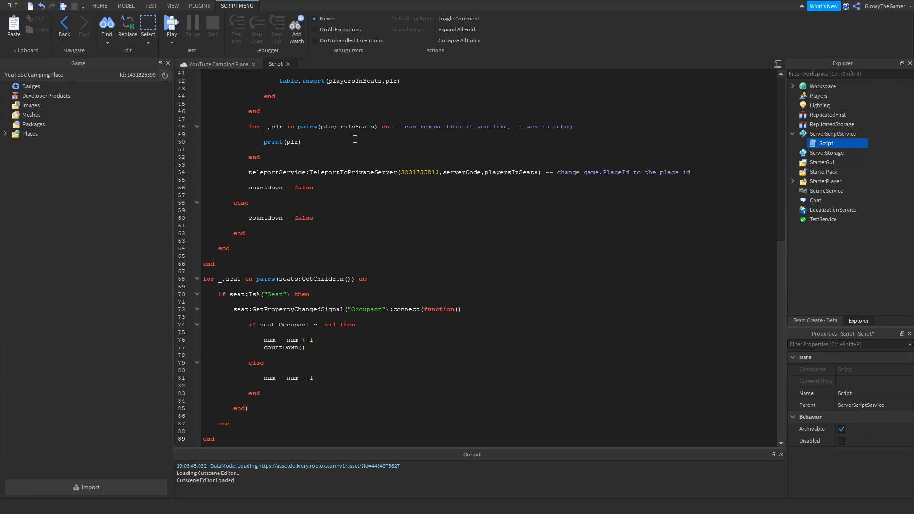
Set the minimum number of players in the countdown script's start-game condition to 1 and close the script
scroll(354, 139, "up", 10)
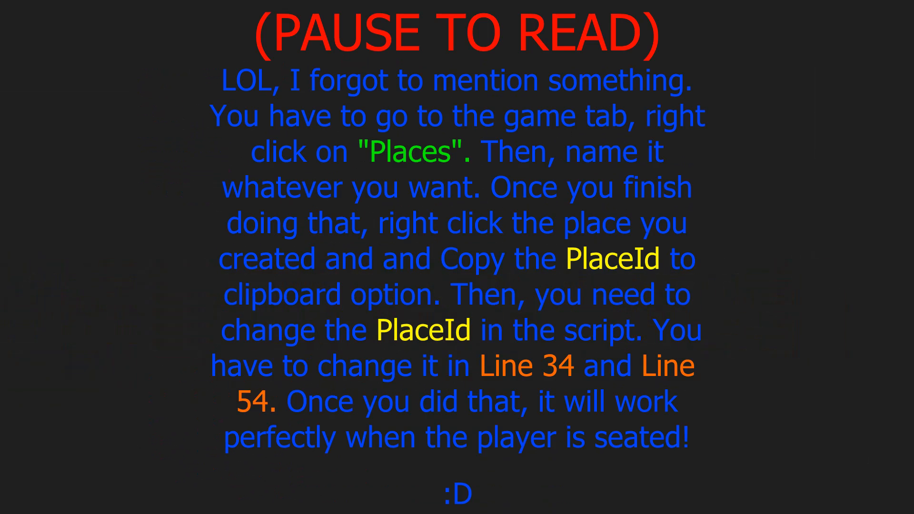
scroll(390, 168, "up", 1)
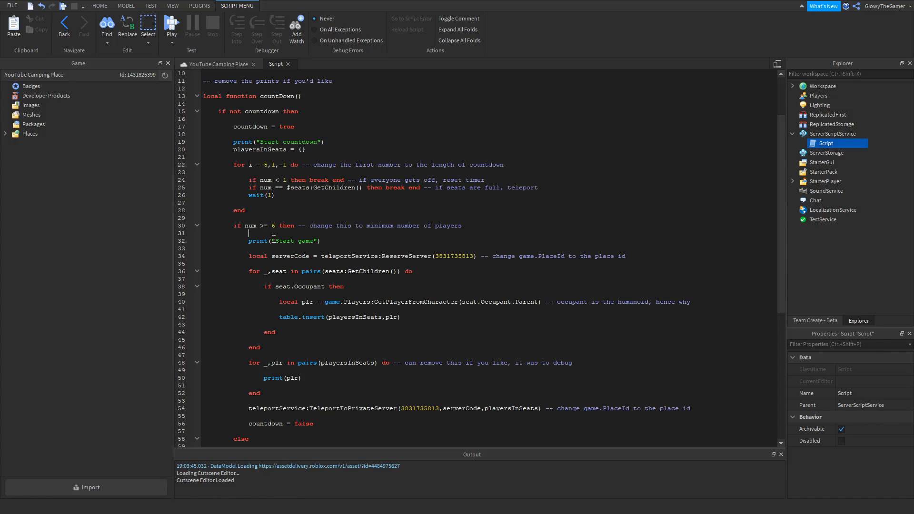
key("Delete")
type("1")
scroll(270, 263, "down", 10)
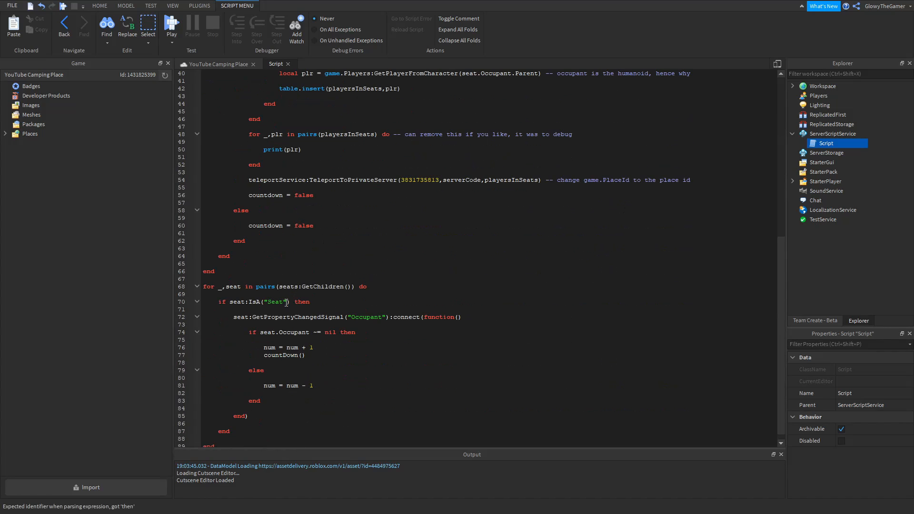
scroll(289, 309, "down", 1)
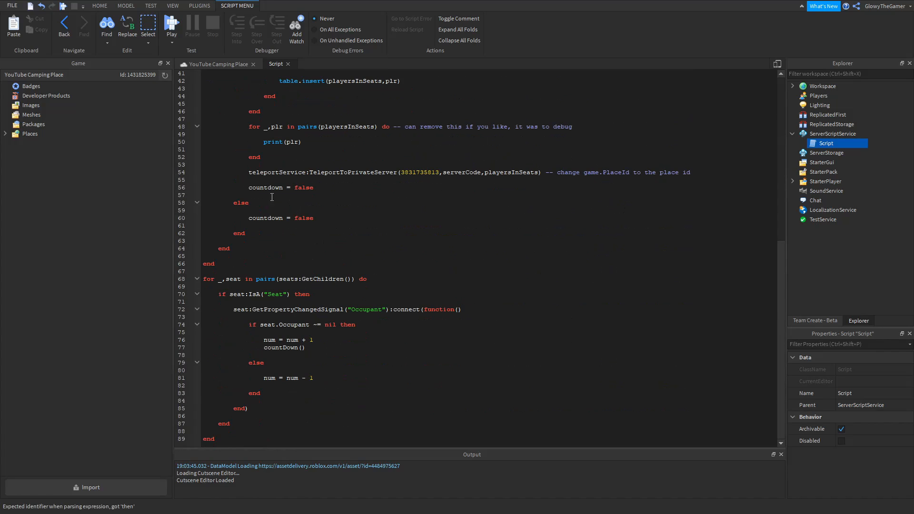
left_click(287, 64)
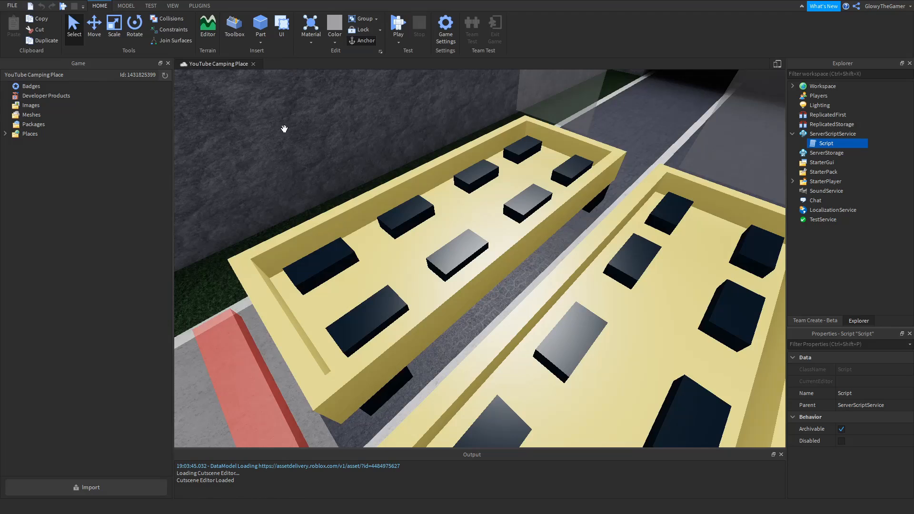
Playtest the lobby by walking the avatar through the red teleporter block onto a bus seat, checking the output messages
left_click(397, 25)
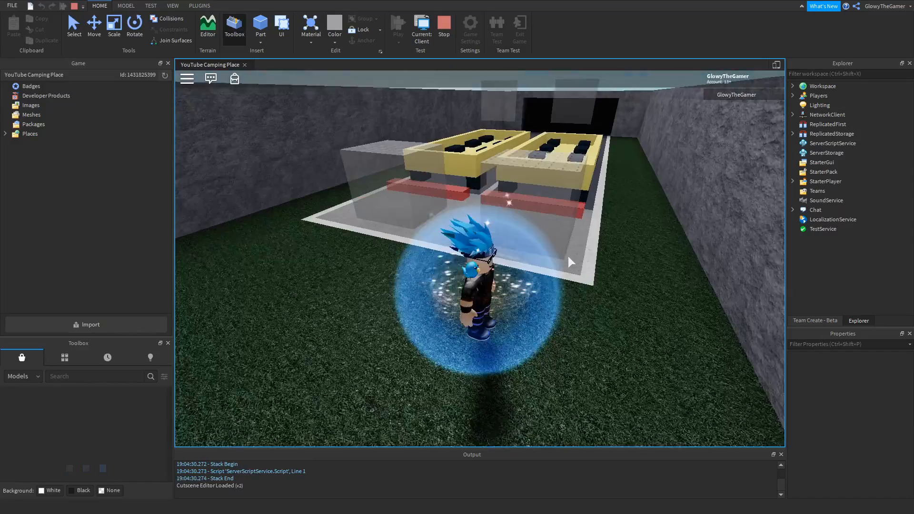
key("w")
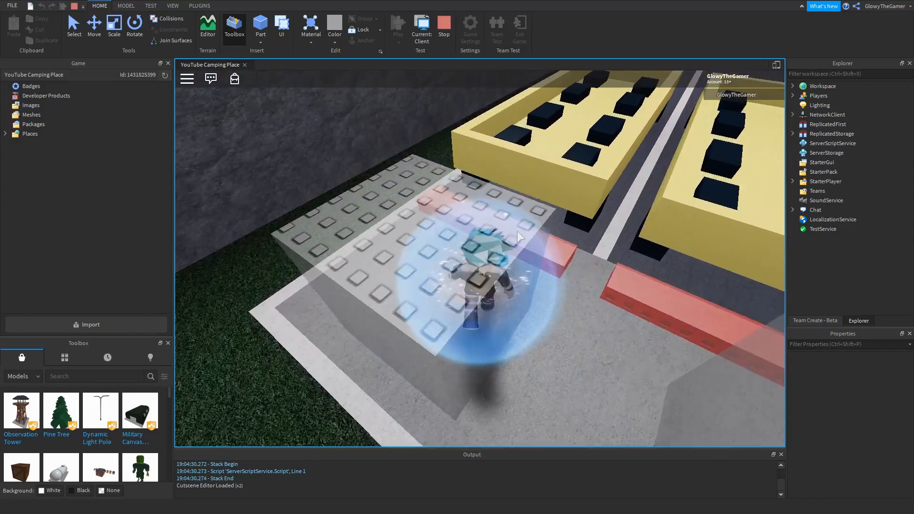
right_click_drag(520, 229, 520, 230)
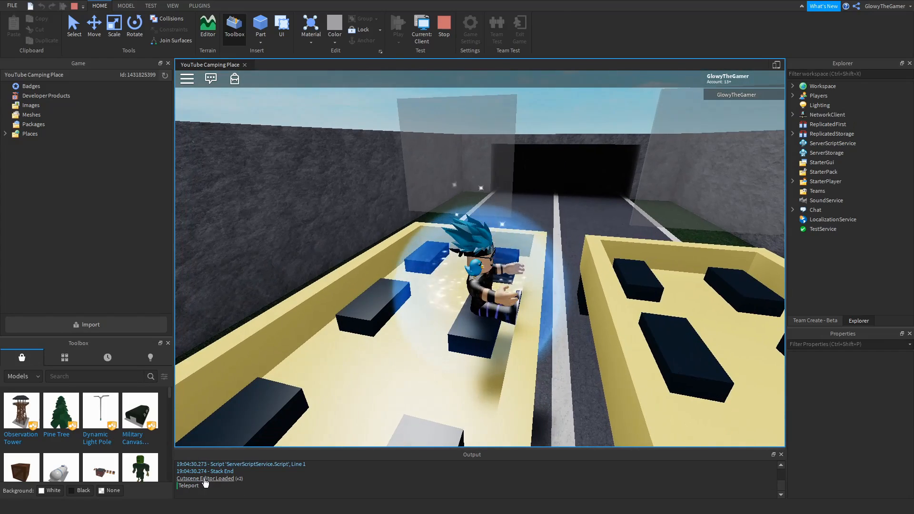
scroll(490, 222, "down", 3)
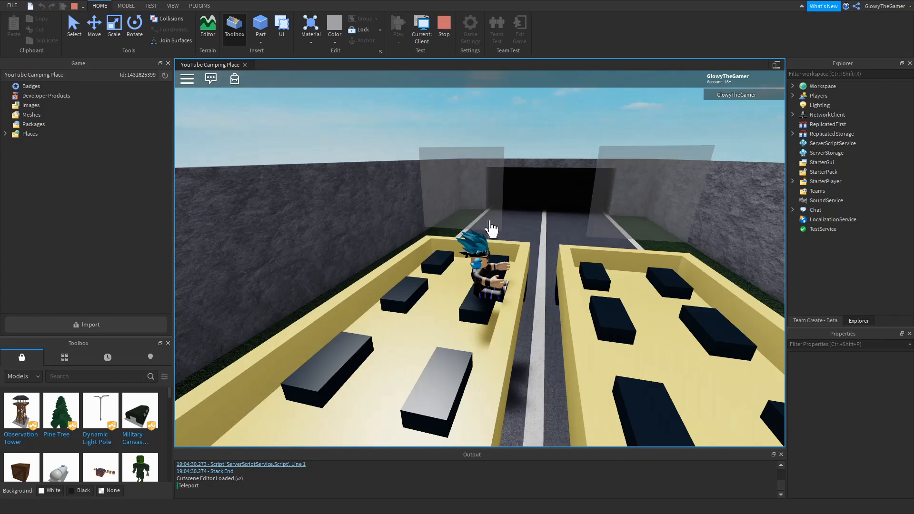
right_click_drag(477, 241, 477, 241)
Check the client and server logs in the Developer Console, close it and end the playtest
key("F9")
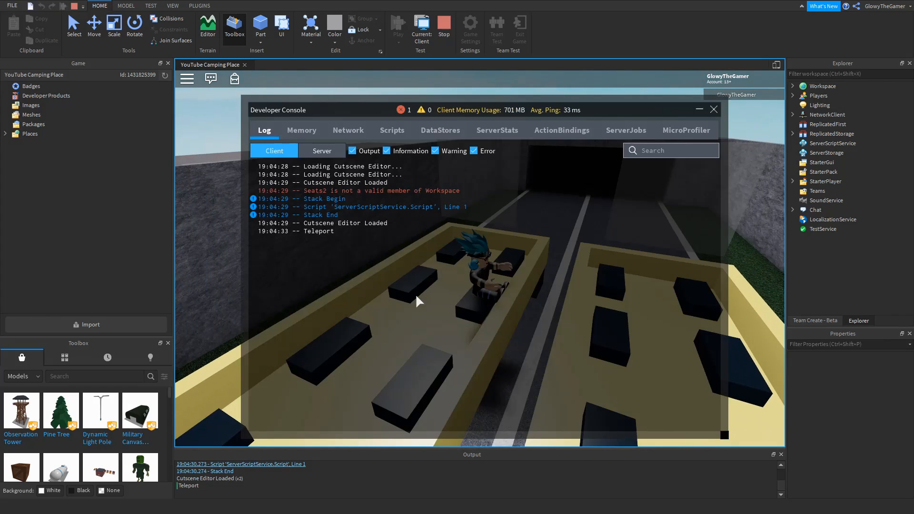
left_click(335, 152)
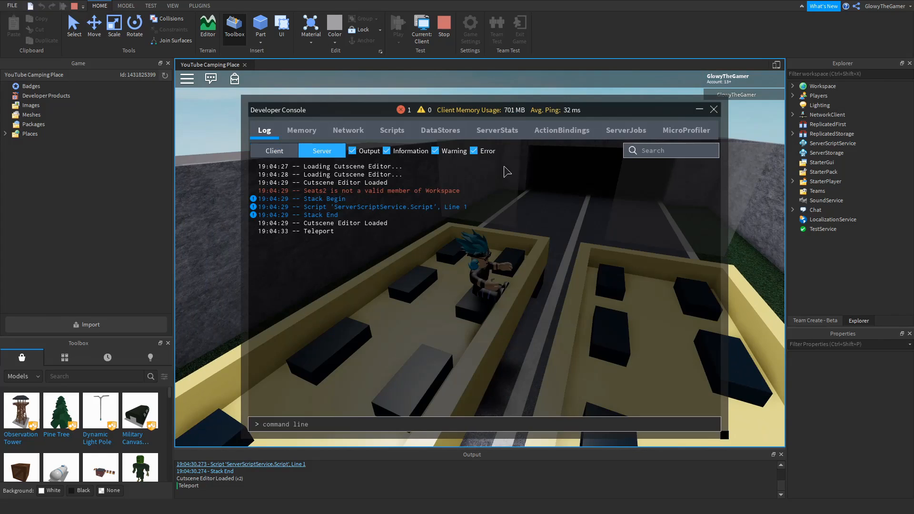
left_click(714, 110)
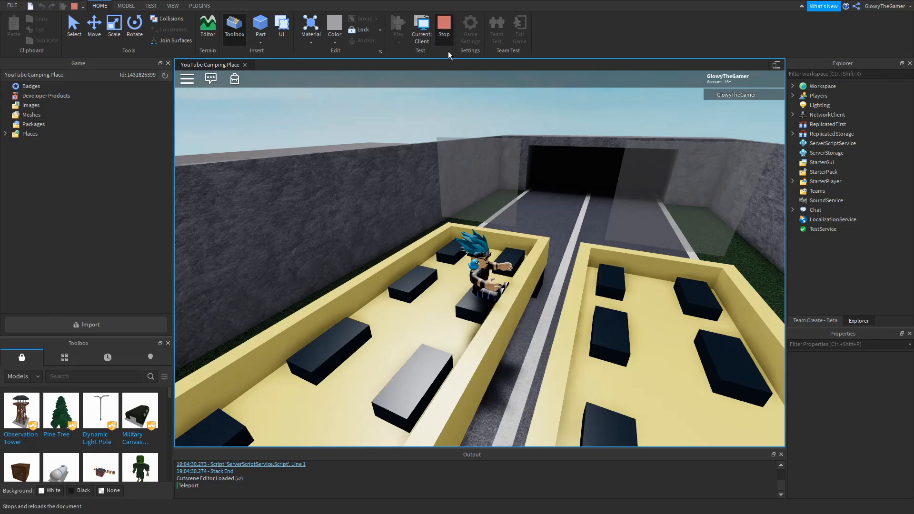
left_click(438, 40)
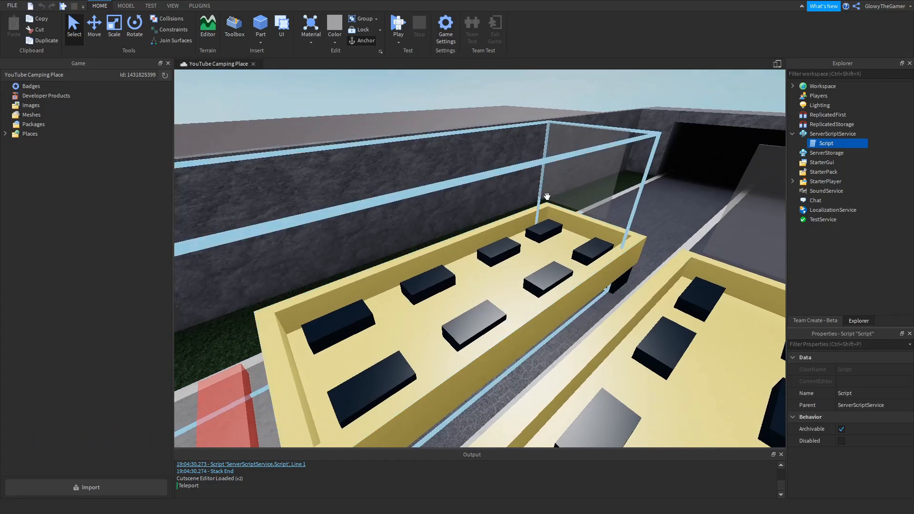
scroll(547, 196, "down", 5)
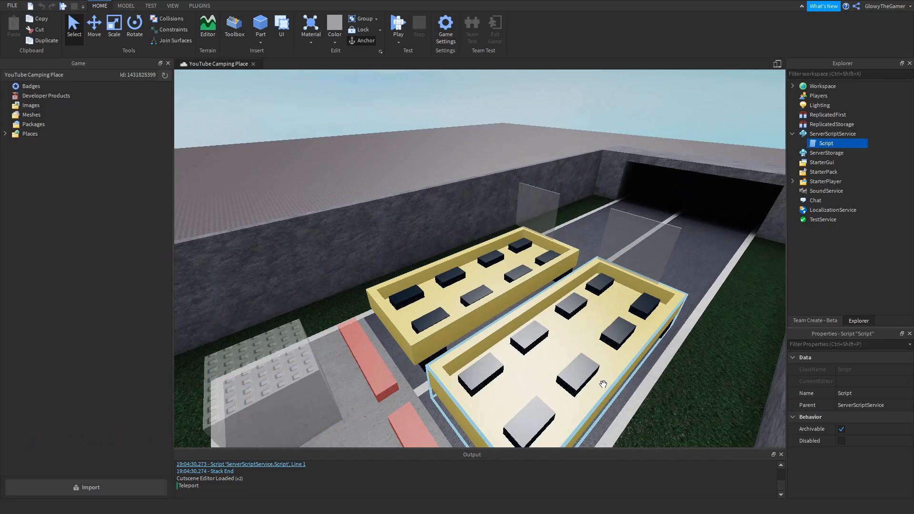